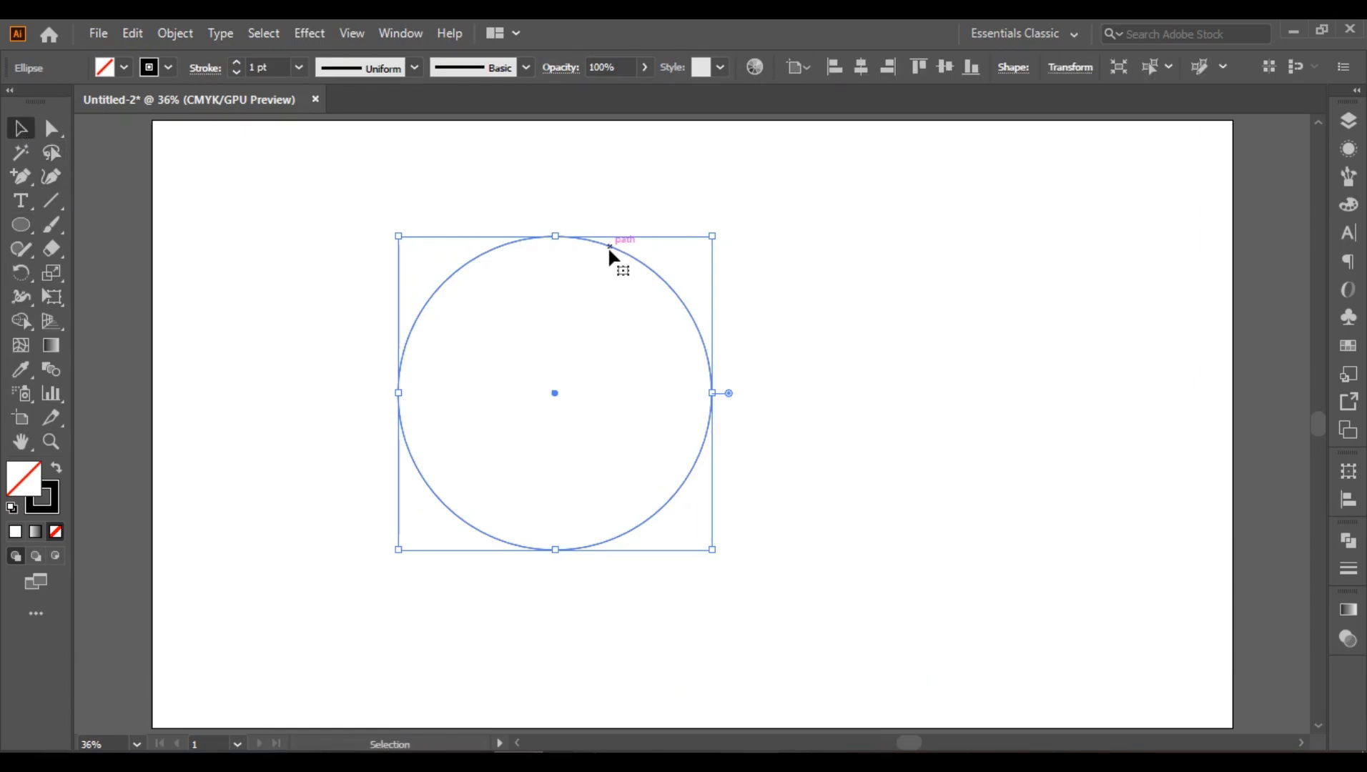
# Step: Duplicate the circle a short distance to the right and repeat the copy until there are six overlapping circles
pyautogui.moveTo(609, 251); pyautogui.dragTo(642, 250)
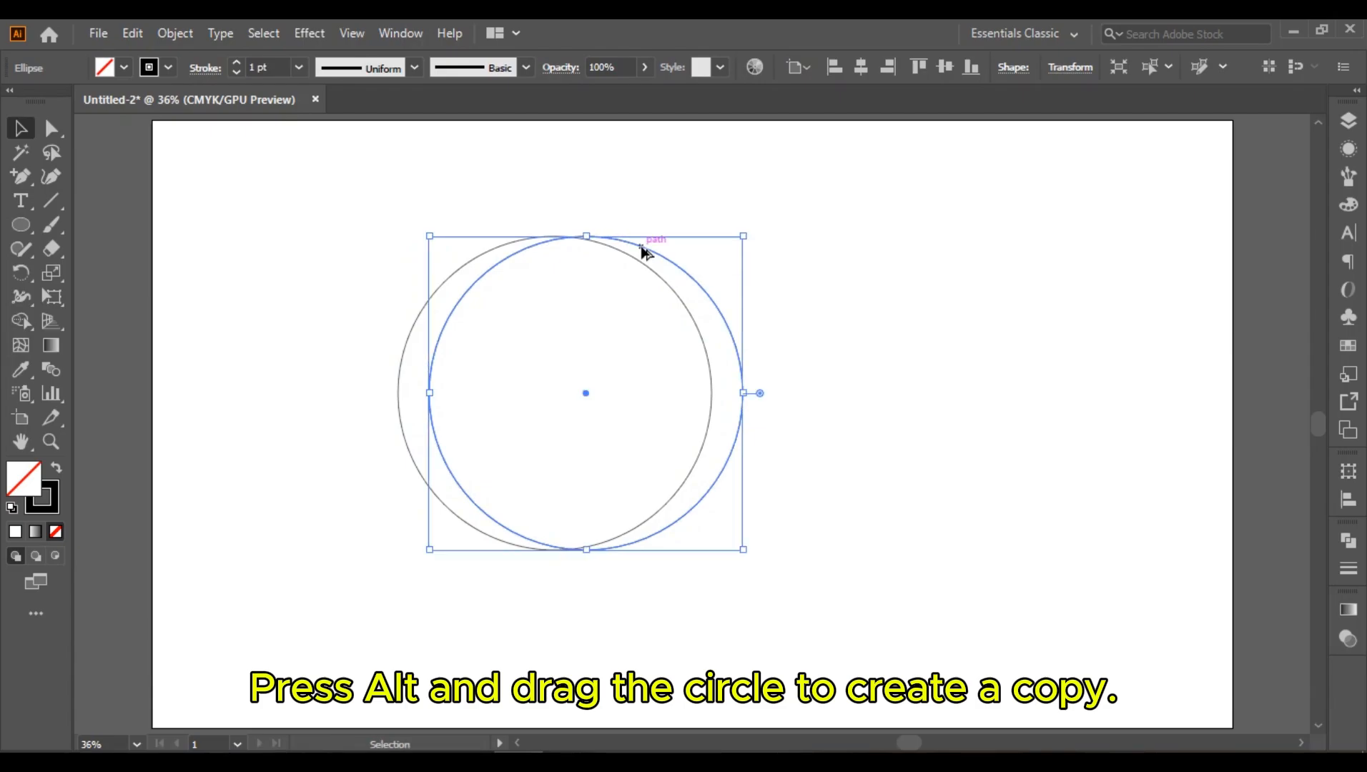
pyautogui.press('ctrl')
pyautogui.hotkey('ctrl', 'd')
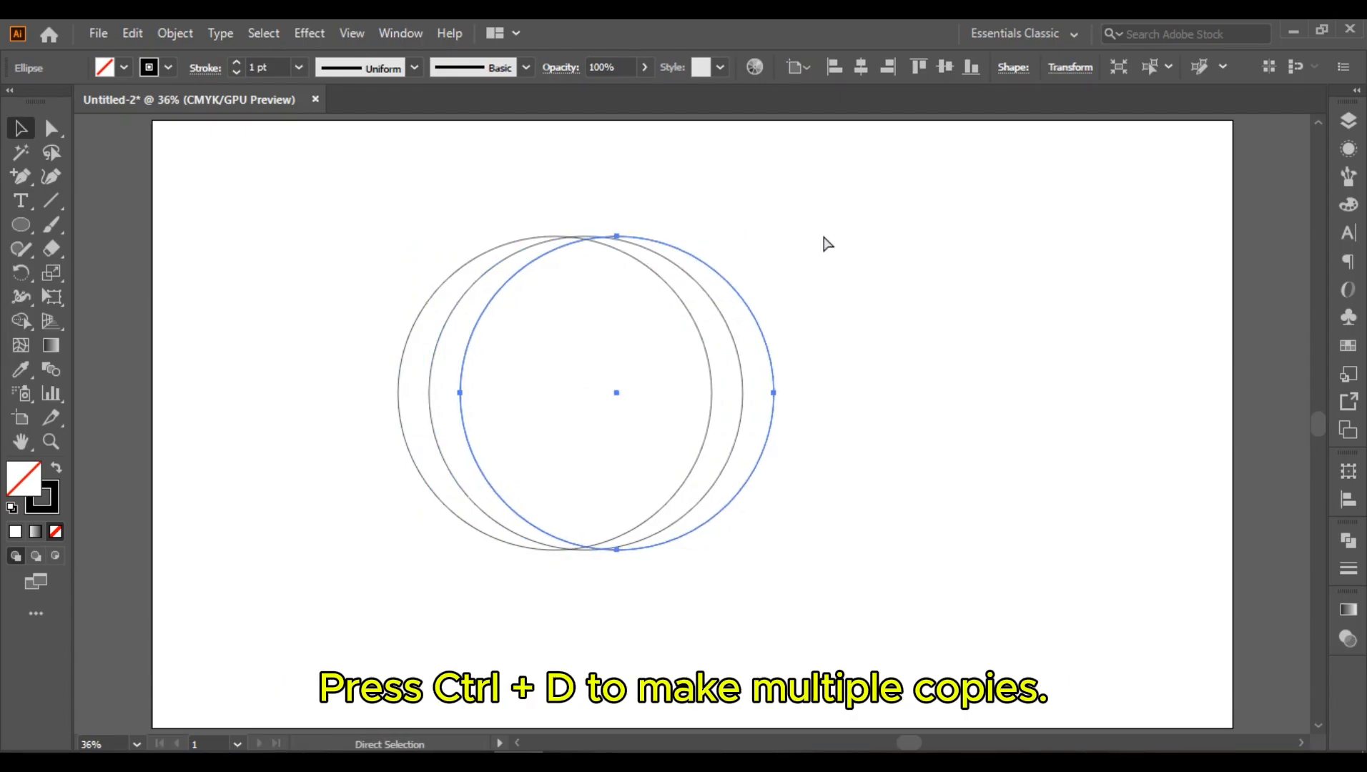
pyautogui.hotkey('ctrl', 'd')
pyautogui.hotkey('ctrl', 'd')
pyautogui.hotkey('ctrl', 'd')
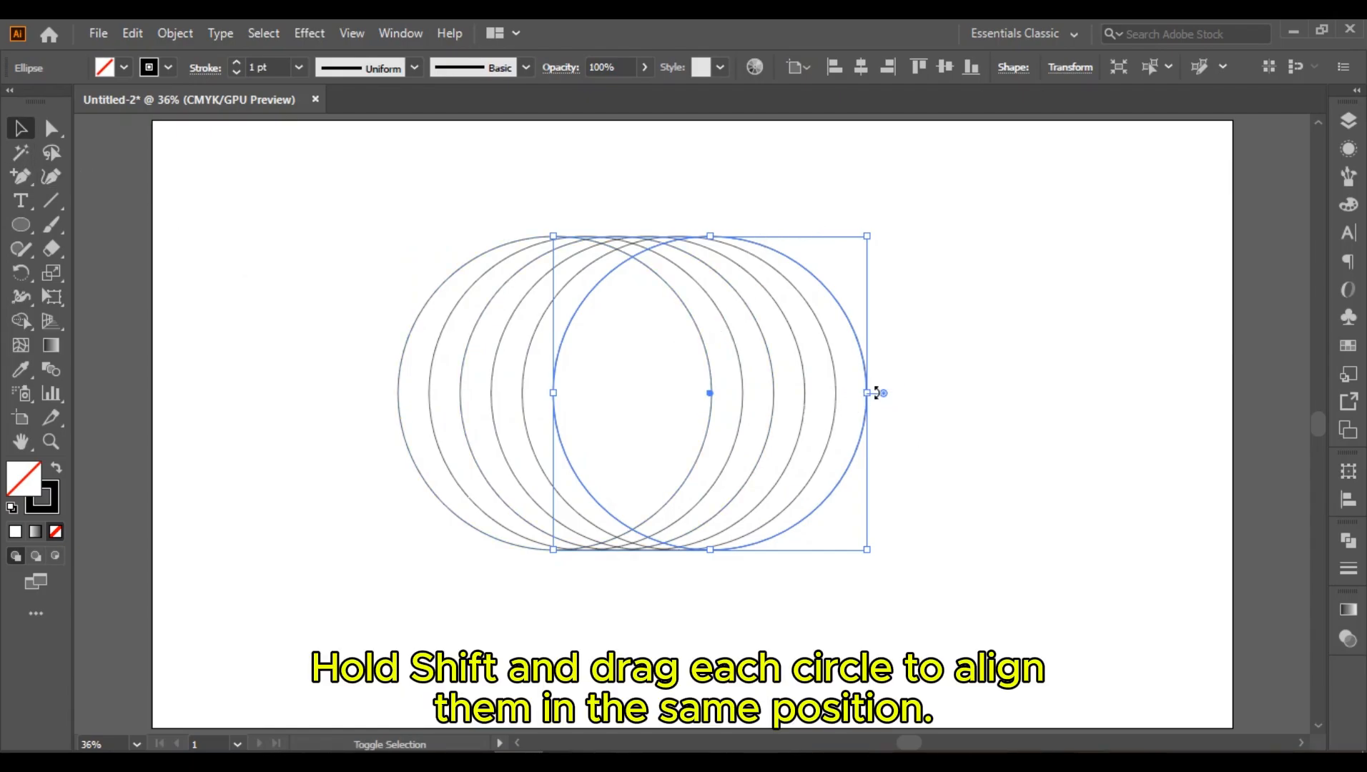
# Step: Scale down each copied circle proportionally so that its right edge meets the original circle's right edge
pyautogui.moveTo(867, 395); pyautogui.dragTo(714, 398)
pyautogui.click(826, 337)
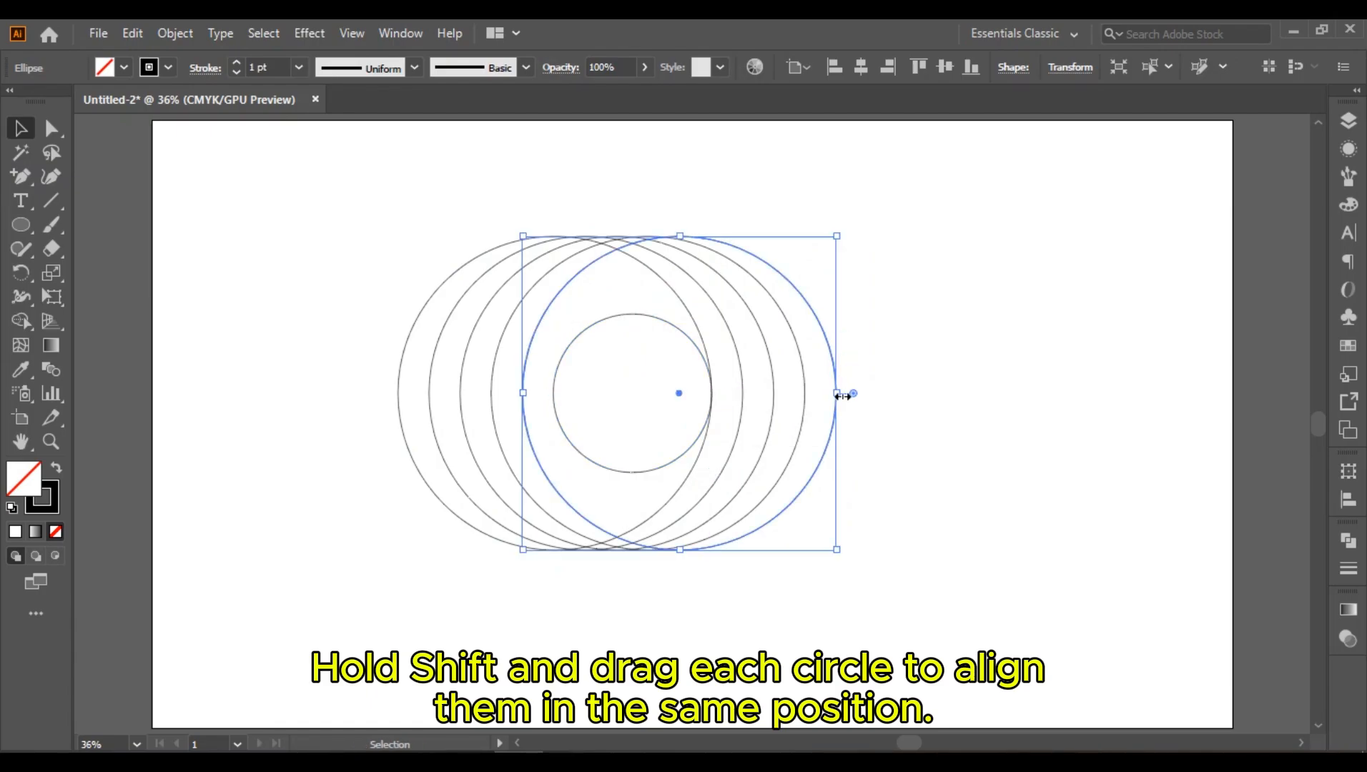
pyautogui.moveTo(842, 396); pyautogui.dragTo(714, 398)
pyautogui.click(788, 322)
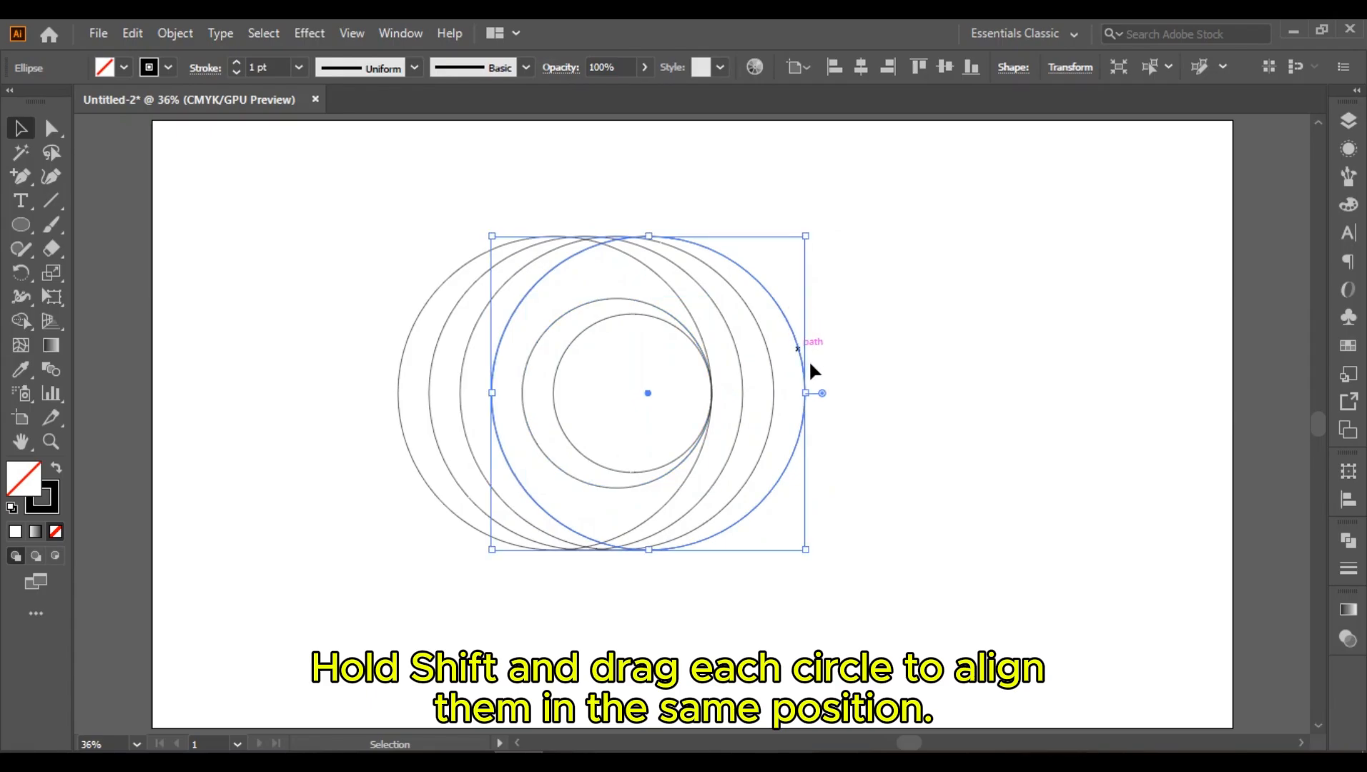
pyautogui.moveTo(806, 396); pyautogui.dragTo(712, 392)
pyautogui.click(763, 344)
pyautogui.click(742, 381)
pyautogui.click(848, 343)
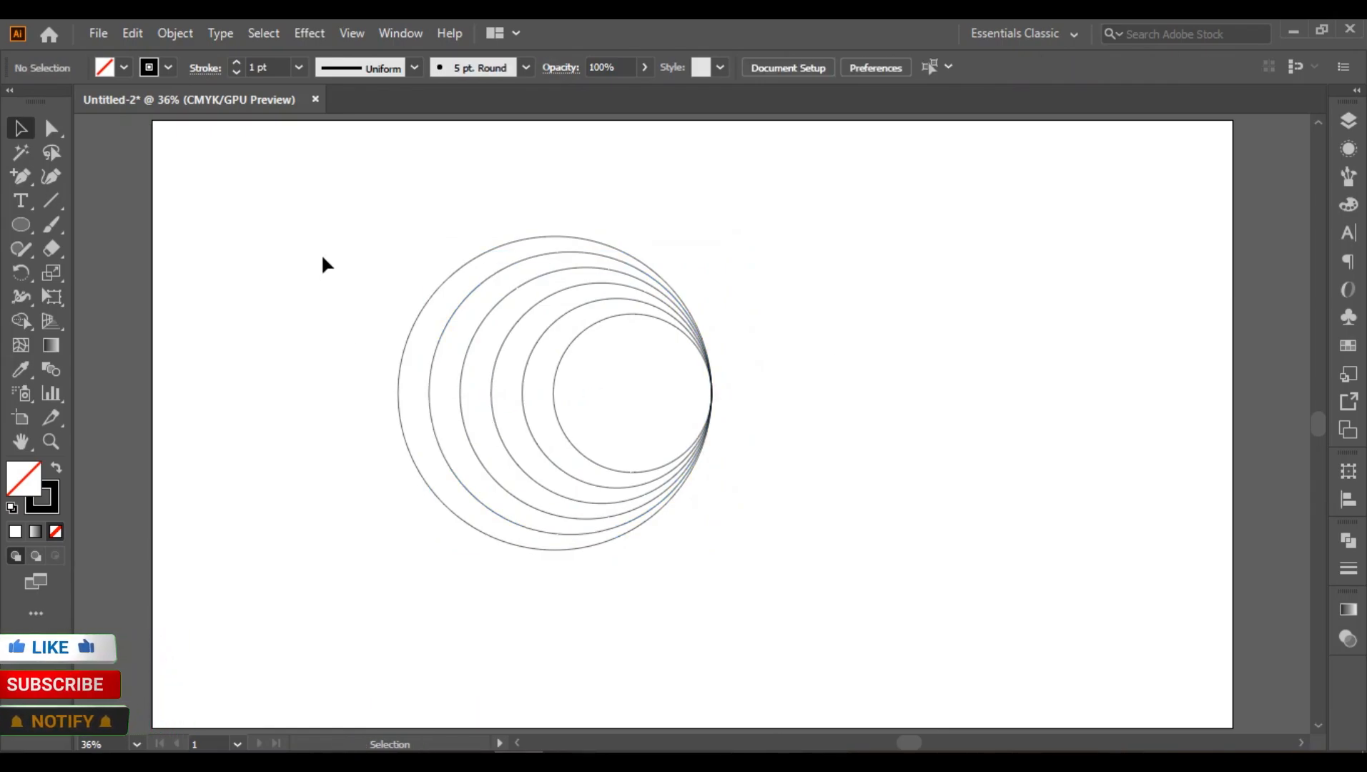
# Step: Draw a horizontal line through the centre of the nested circles, extending past both sides
pyautogui.moveTo(317, 215); pyautogui.dragTo(842, 617)
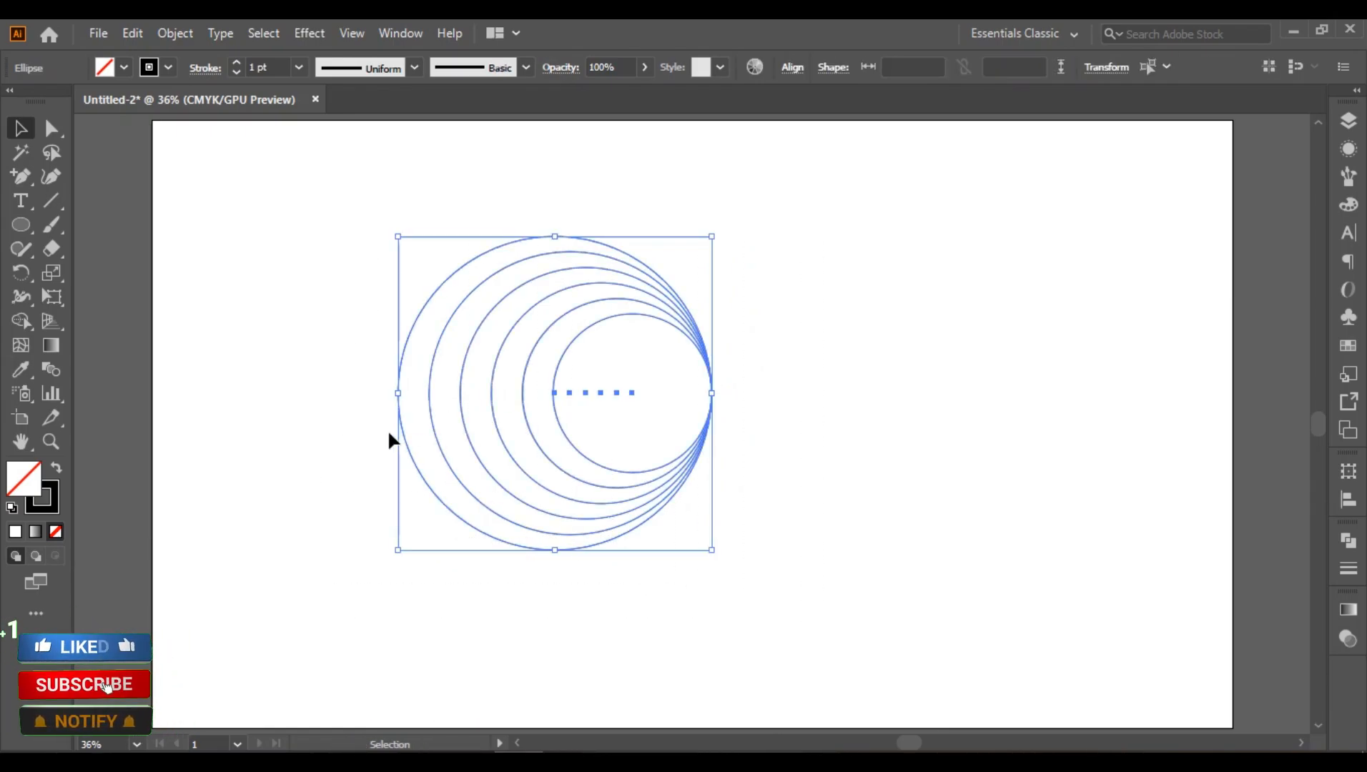
pyautogui.click(272, 370)
pyautogui.click(51, 201)
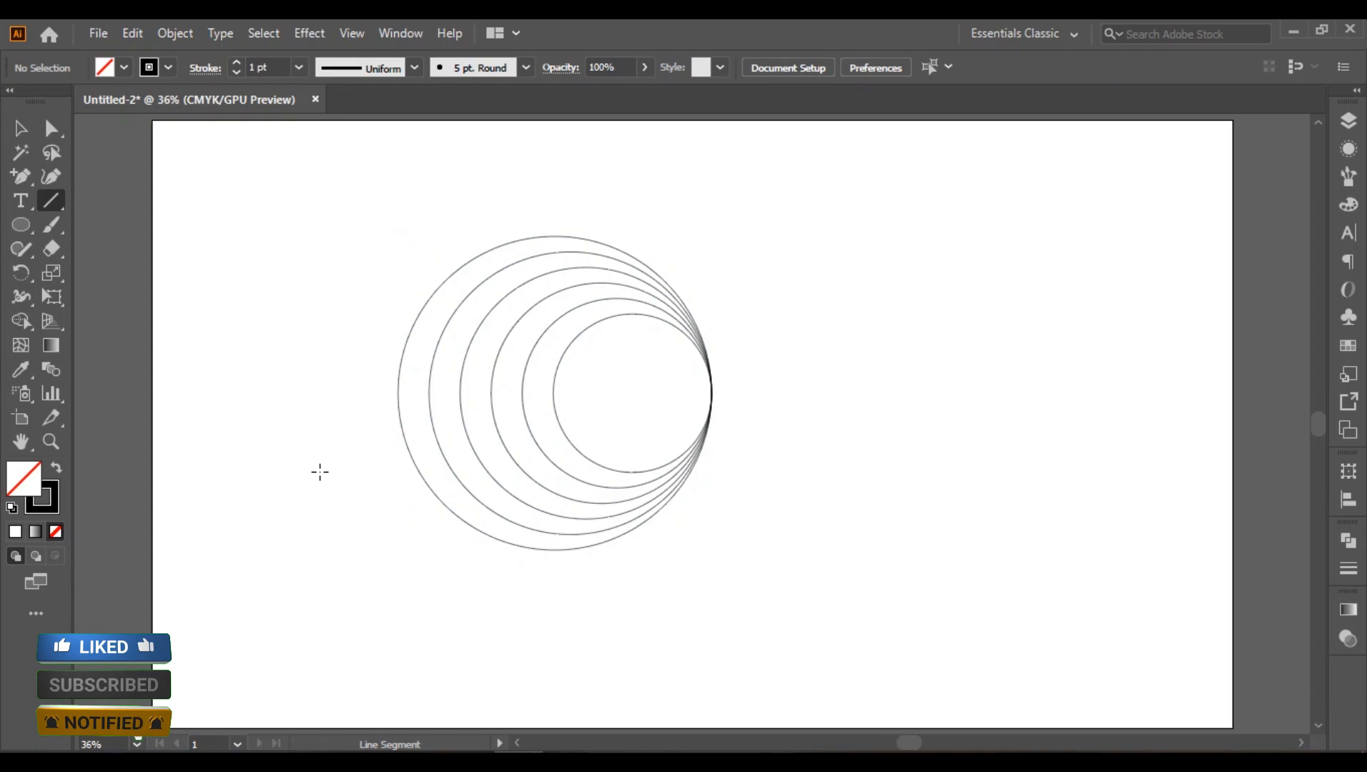
pyautogui.moveTo(342, 389); pyautogui.dragTo(793, 393)
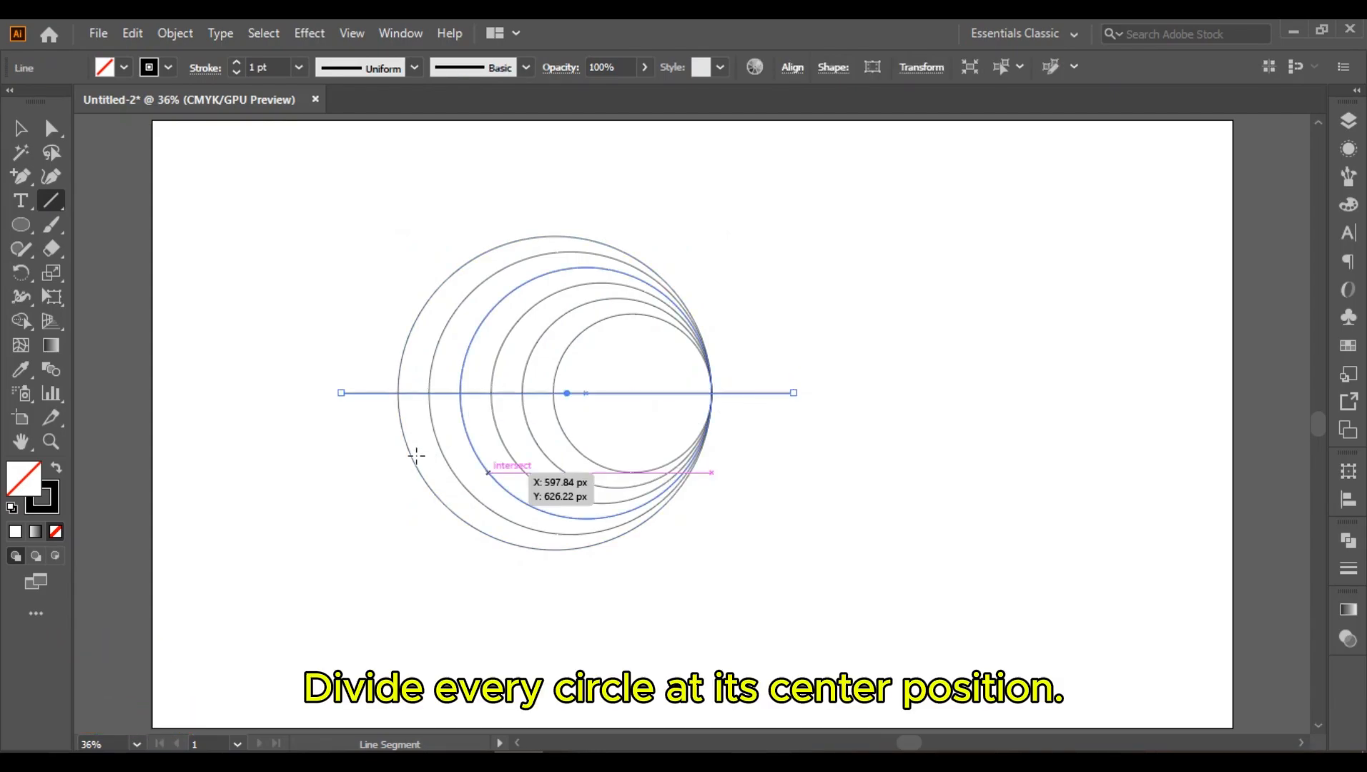
# Step: Divide all circles along the horizontal line with Pathfinder Divide and ungroup the resulting pieces
pyautogui.click(12, 127)
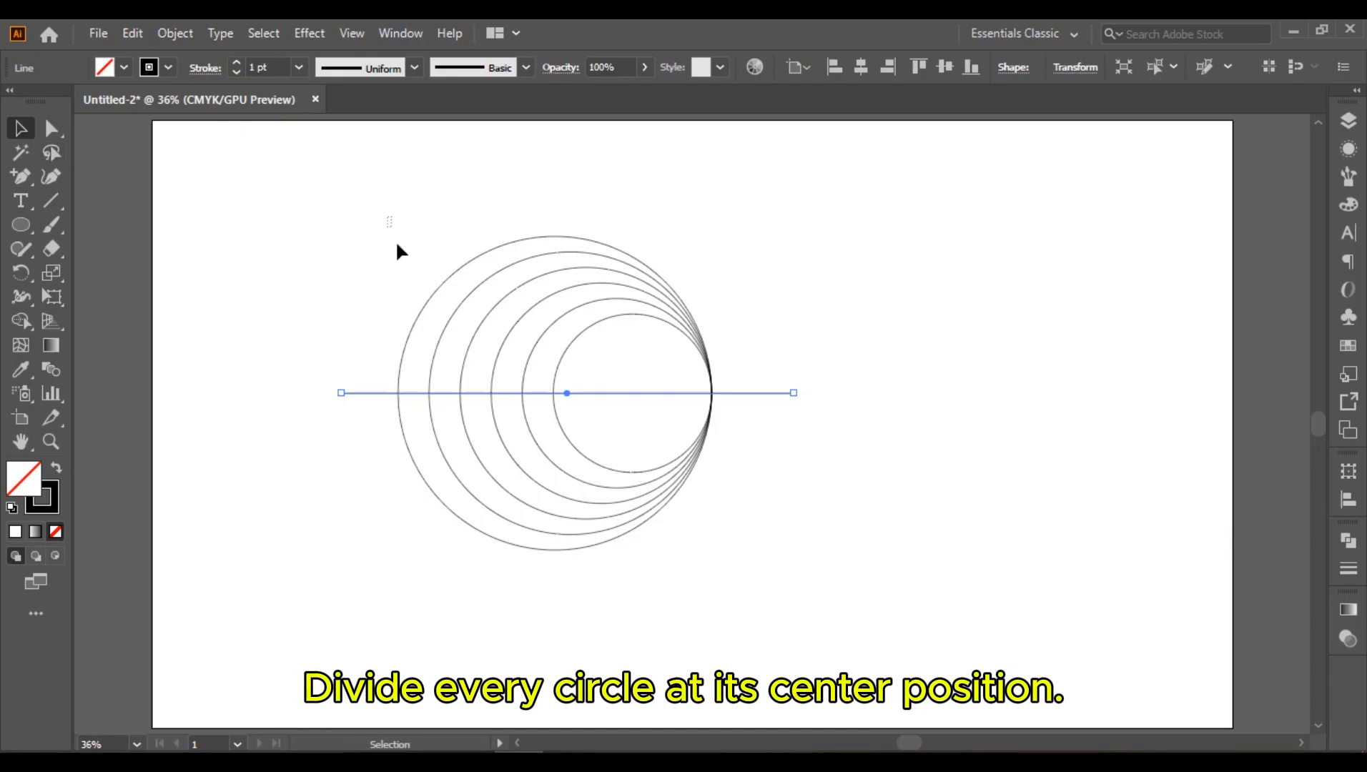
pyautogui.moveTo(387, 216); pyautogui.dragTo(726, 580)
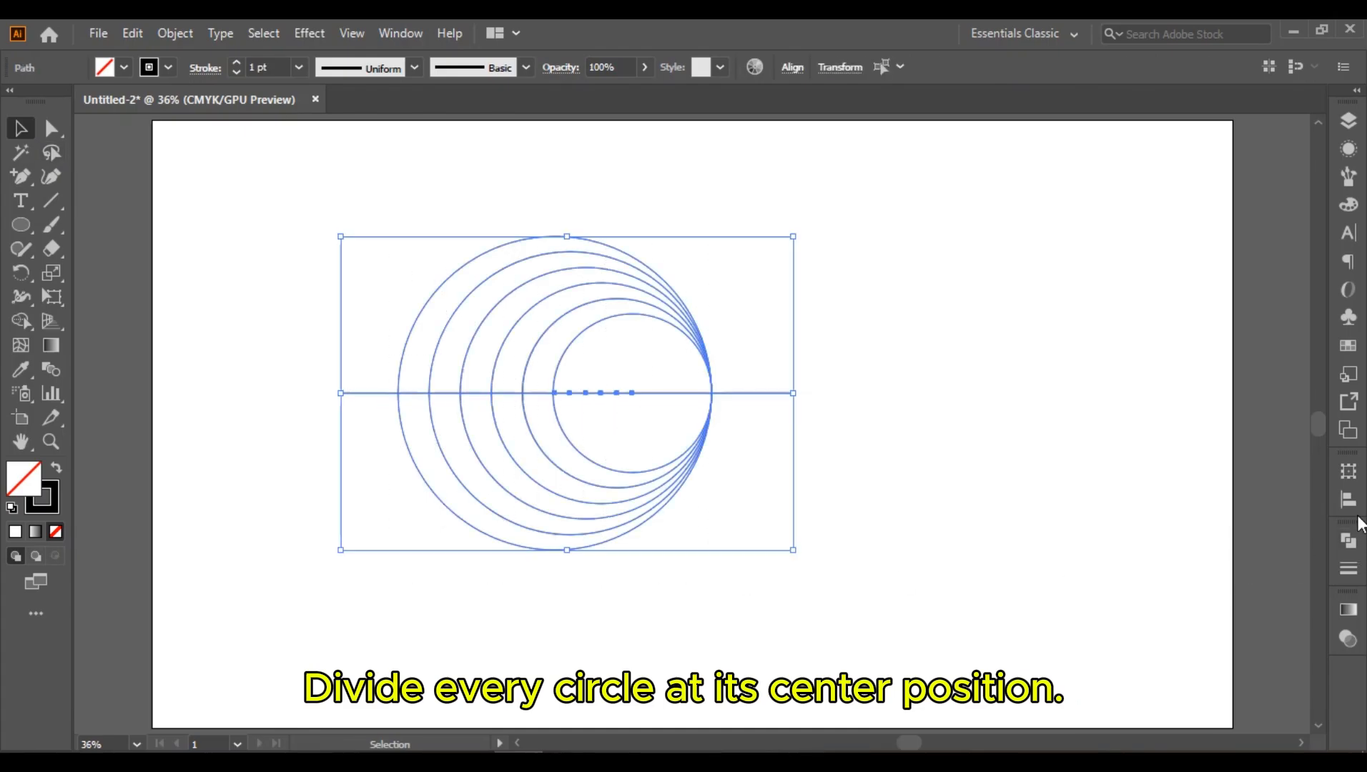
pyautogui.click(1348, 542)
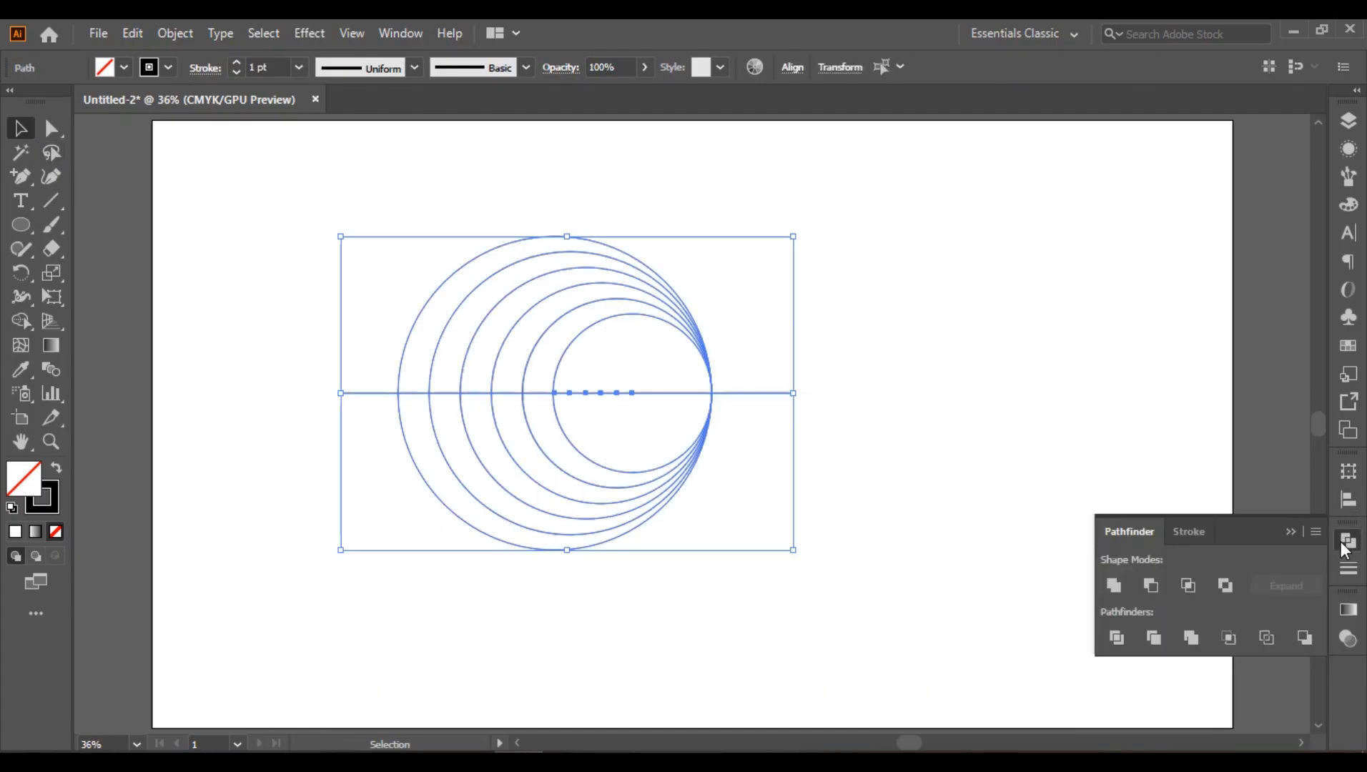
pyautogui.click(1117, 639)
pyautogui.click(1291, 531)
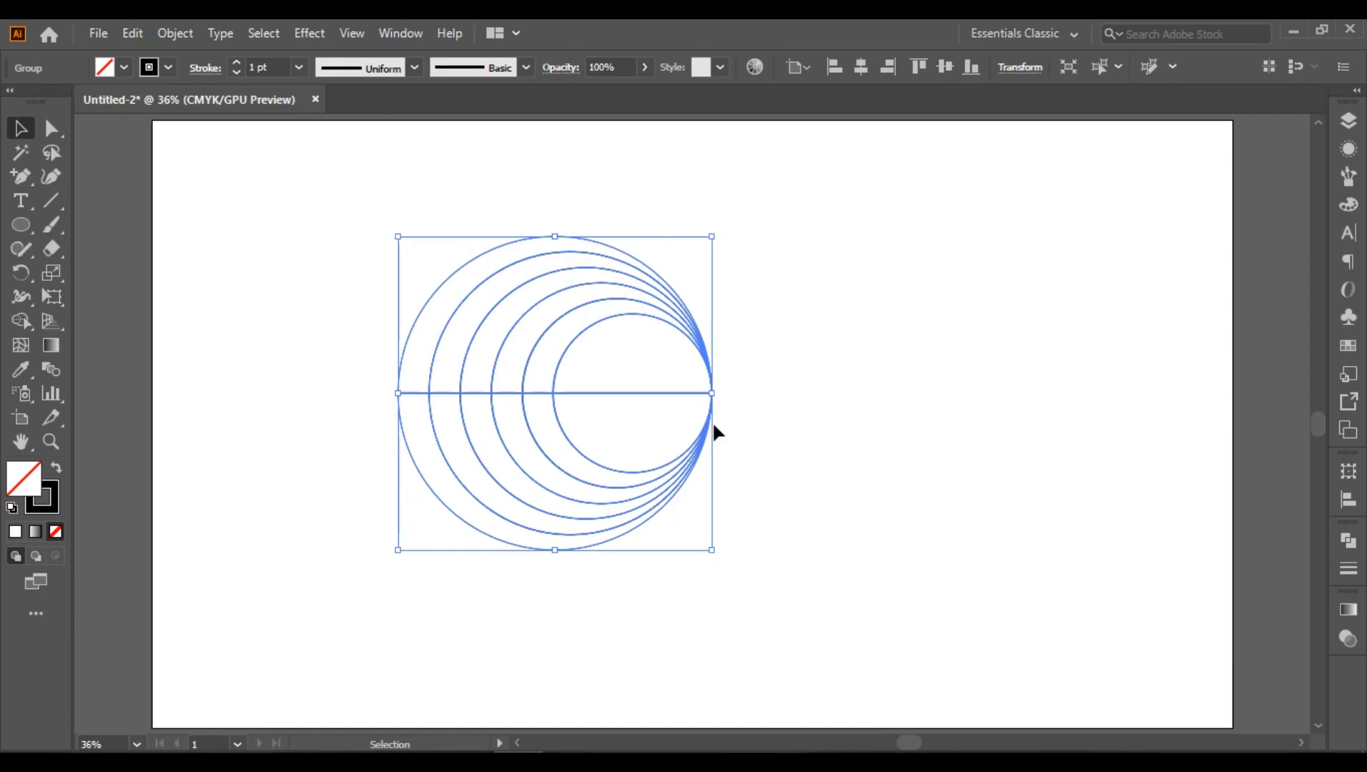
pyautogui.rightClick(561, 429)
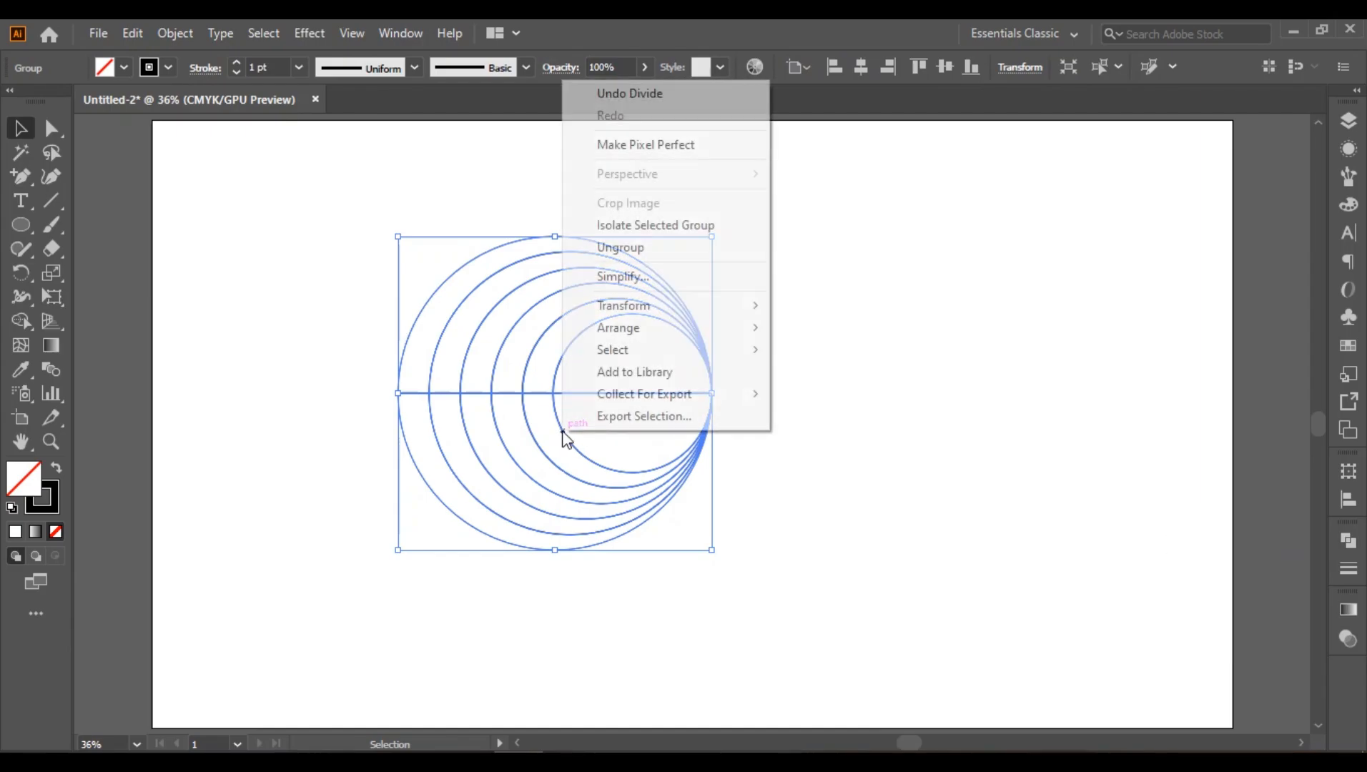
pyautogui.click(606, 249)
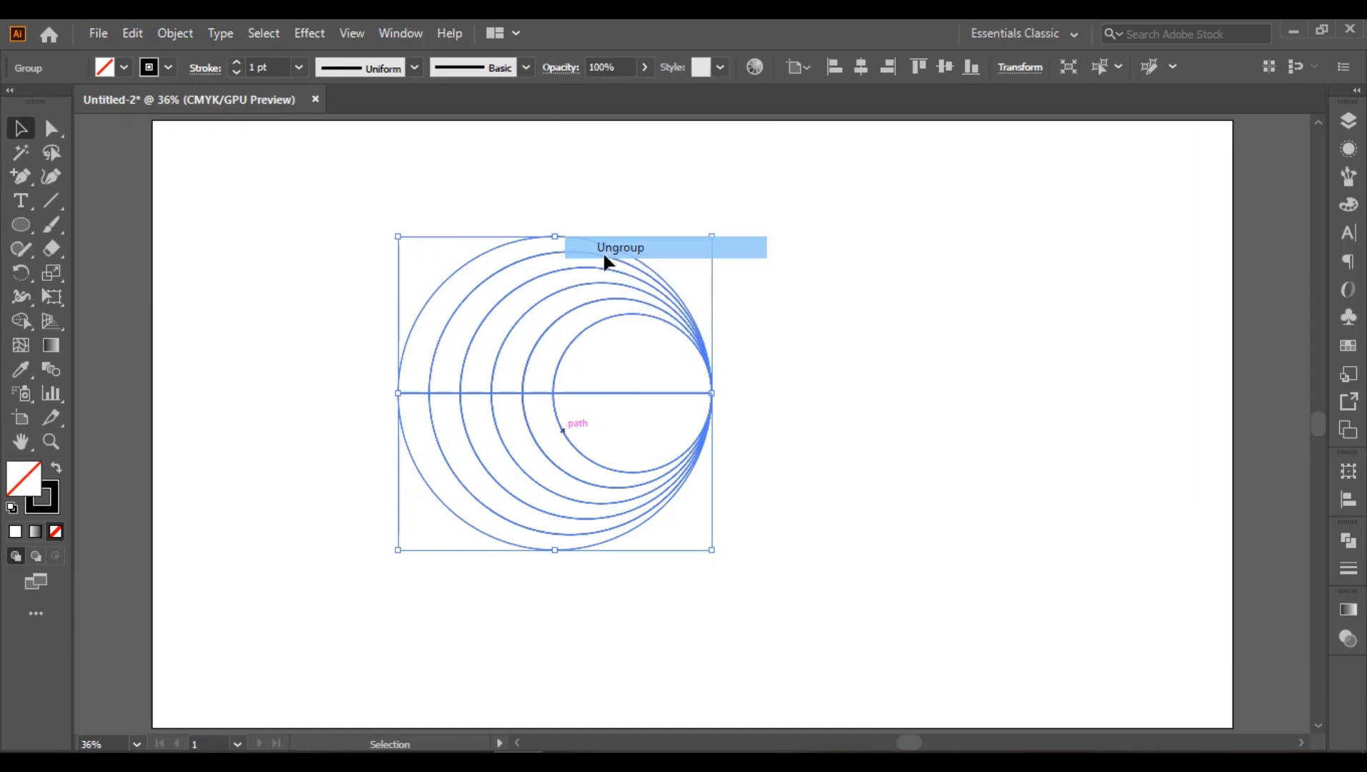
# Step: Delete the lower halves of the circles and the innermost upper half circle
pyautogui.click(717, 486)
pyautogui.moveTo(630, 436); pyautogui.dragTo(722, 552)
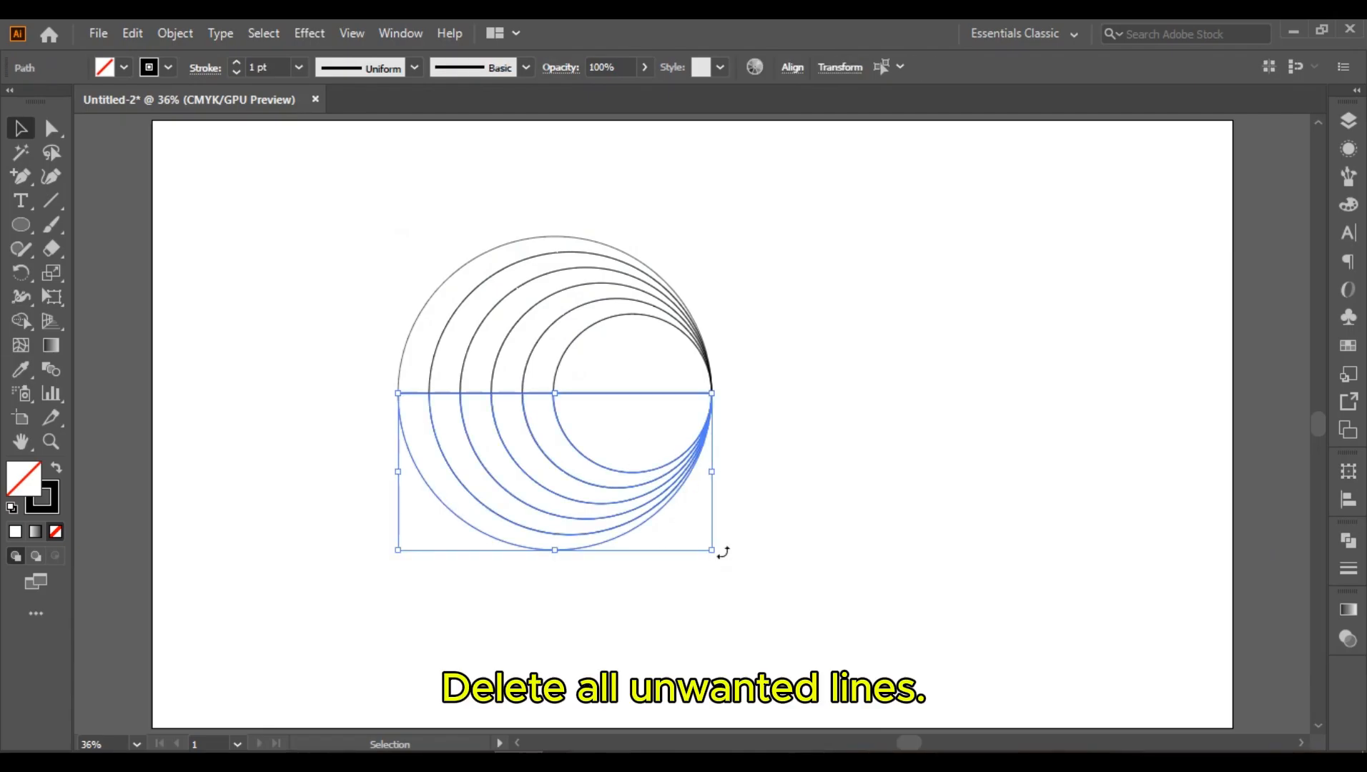
pyautogui.press('Delete')
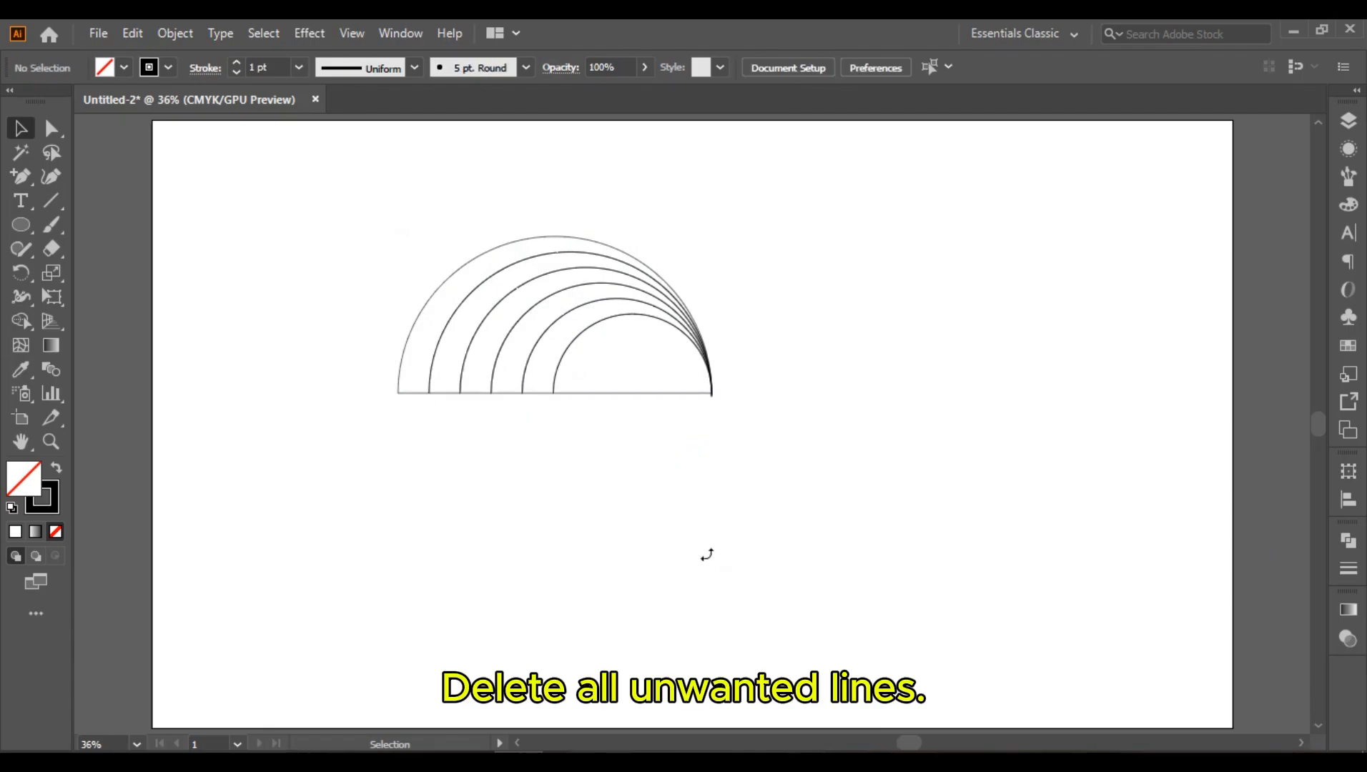
pyautogui.click(624, 391)
pyautogui.press('Delete')
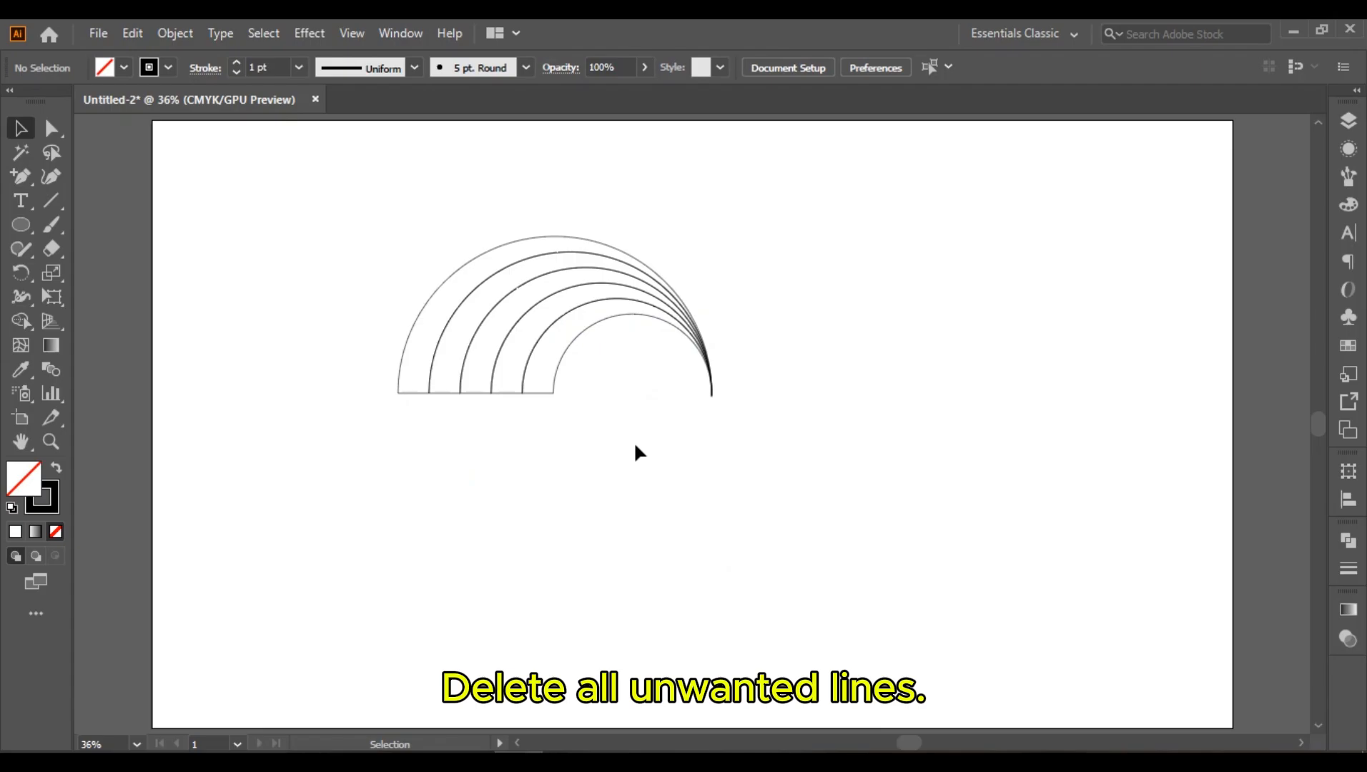
# Step: Move the arc bands away from the tiny leftover fragments at their right tip and delete the fragments
pyautogui.moveTo(709, 398); pyautogui.dragTo(715, 421)
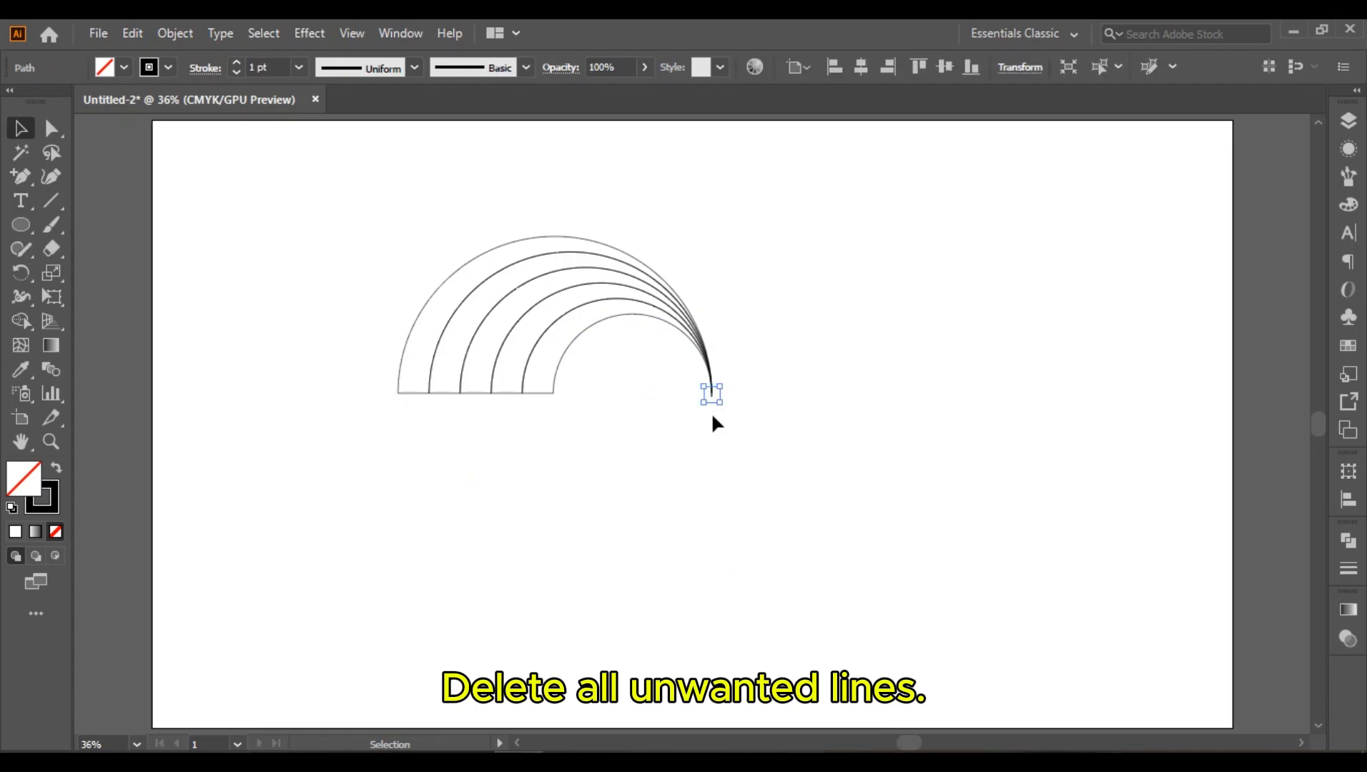
pyautogui.press('Delete')
pyautogui.click(710, 397)
pyautogui.press('Delete')
pyautogui.moveTo(350, 307); pyautogui.dragTo(534, 493)
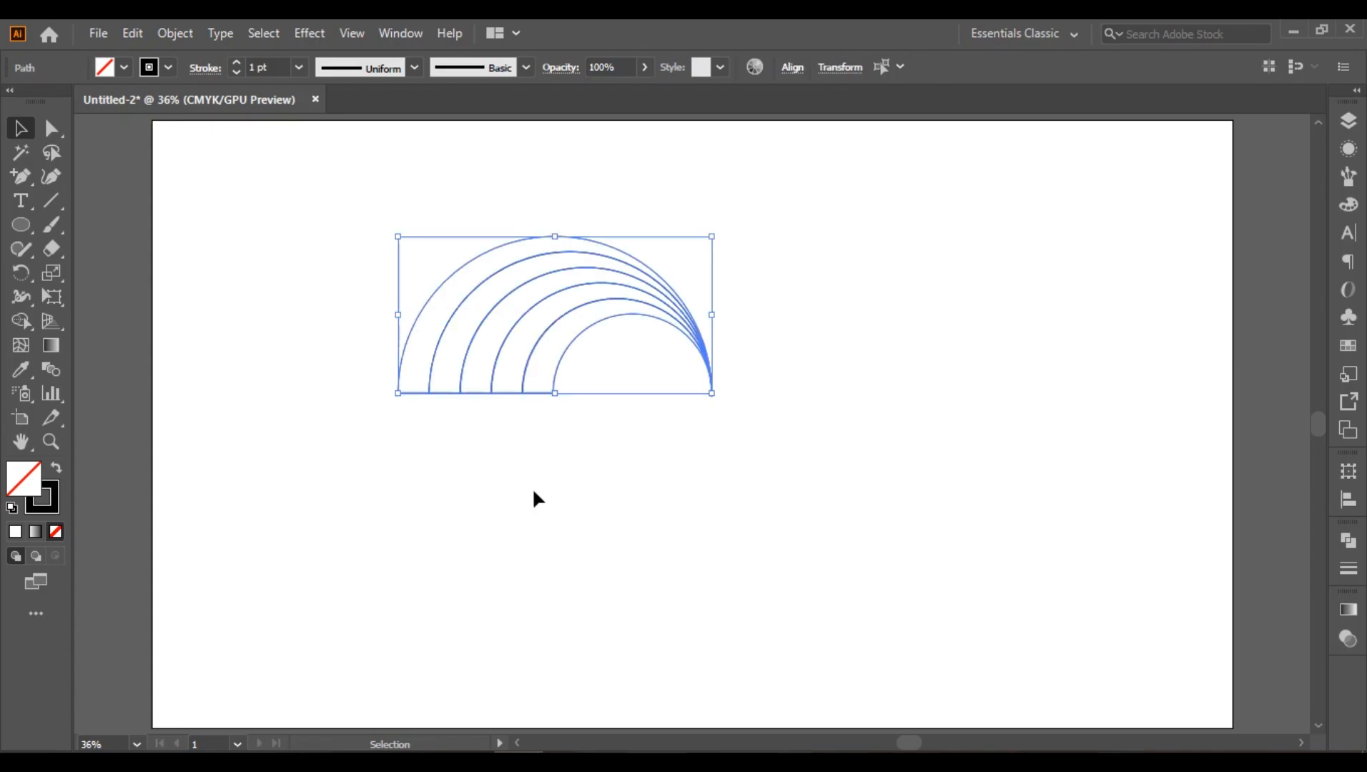
pyautogui.moveTo(485, 280); pyautogui.dragTo(352, 409)
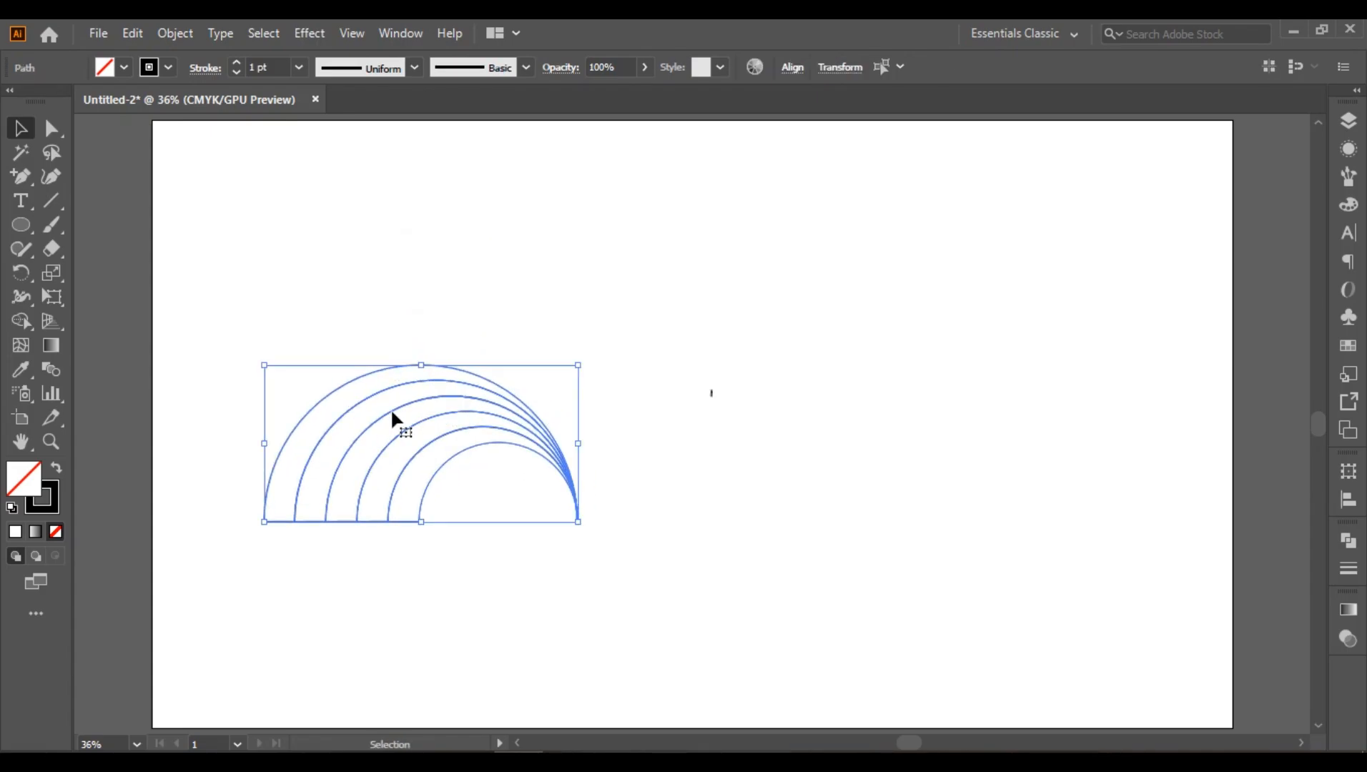
pyautogui.moveTo(677, 324); pyautogui.dragTo(798, 485)
pyautogui.press('Delete')
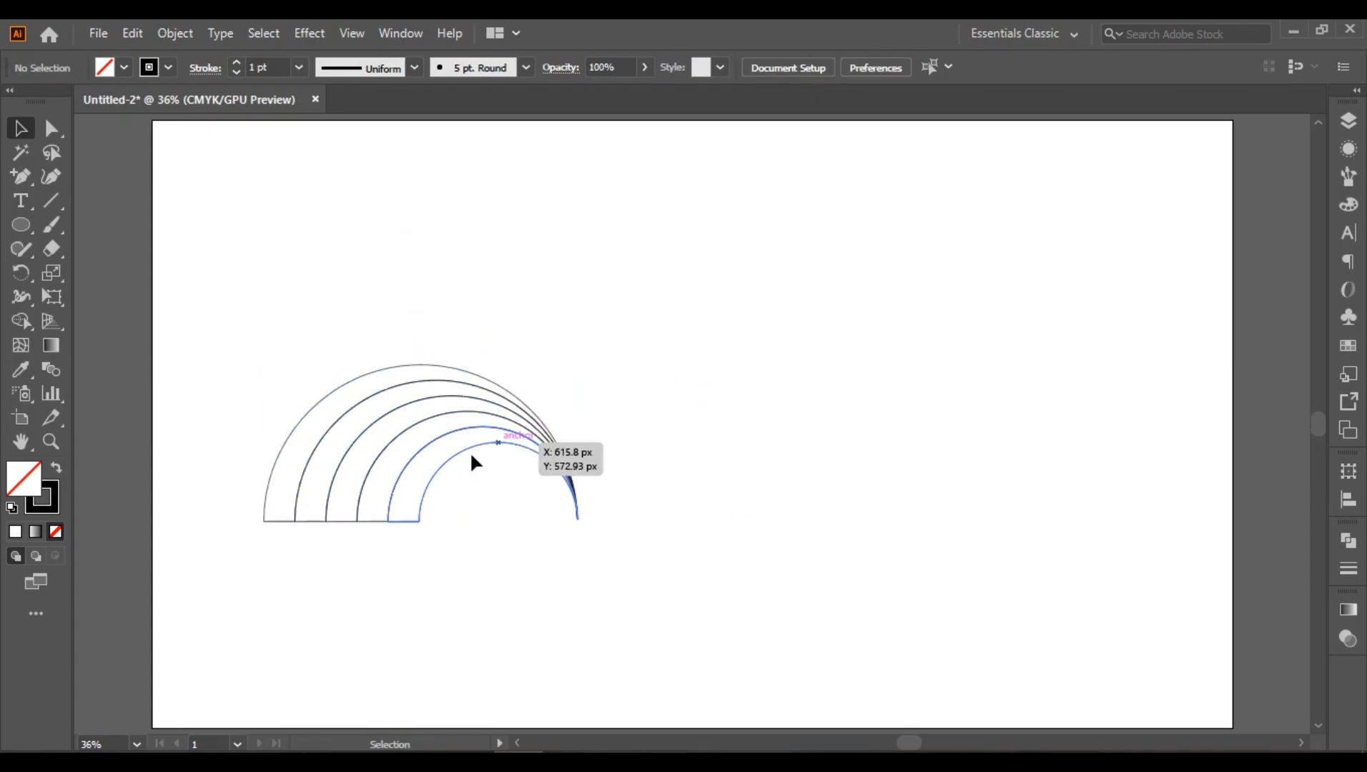
# Step: Move all the arc bands back up to the middle of the artboard
pyautogui.moveTo(289, 377); pyautogui.dragTo(425, 589)
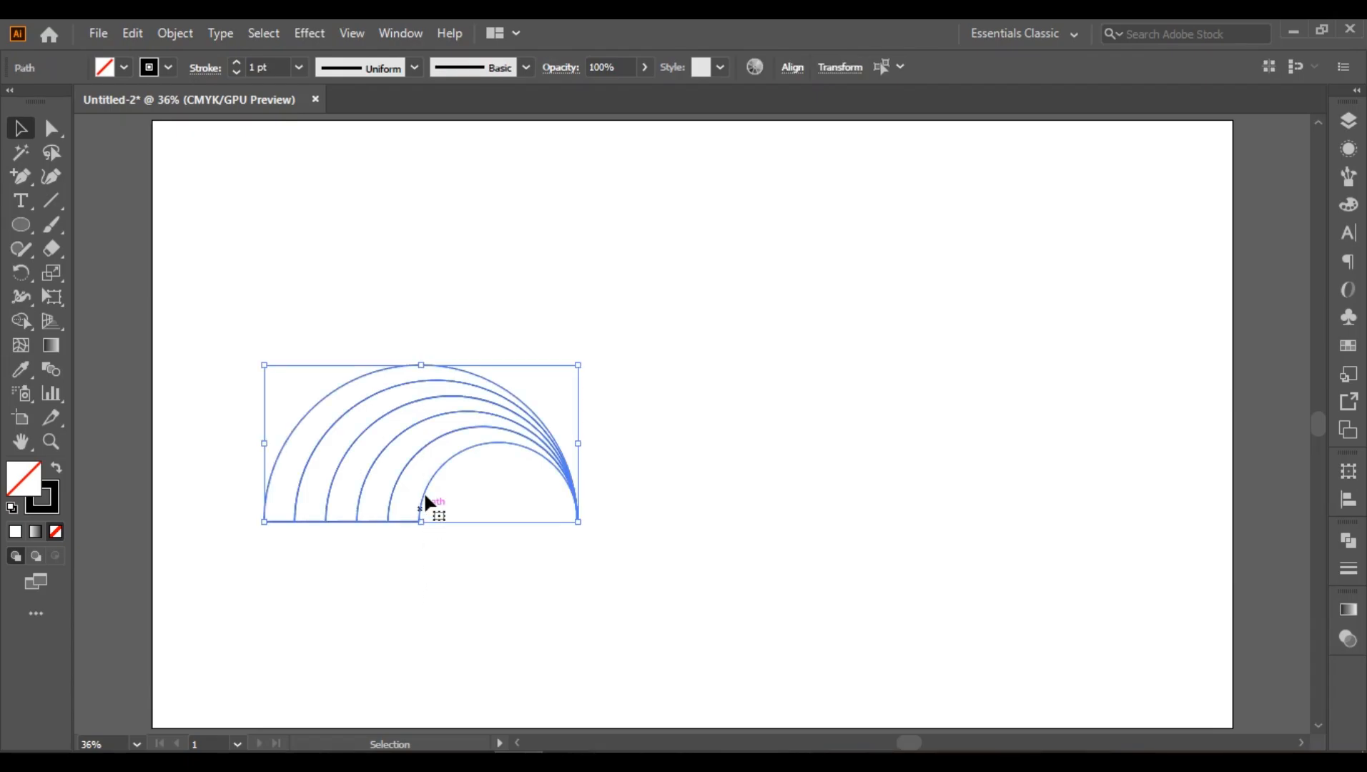
pyautogui.moveTo(425, 498); pyautogui.dragTo(673, 403)
pyautogui.click(691, 528)
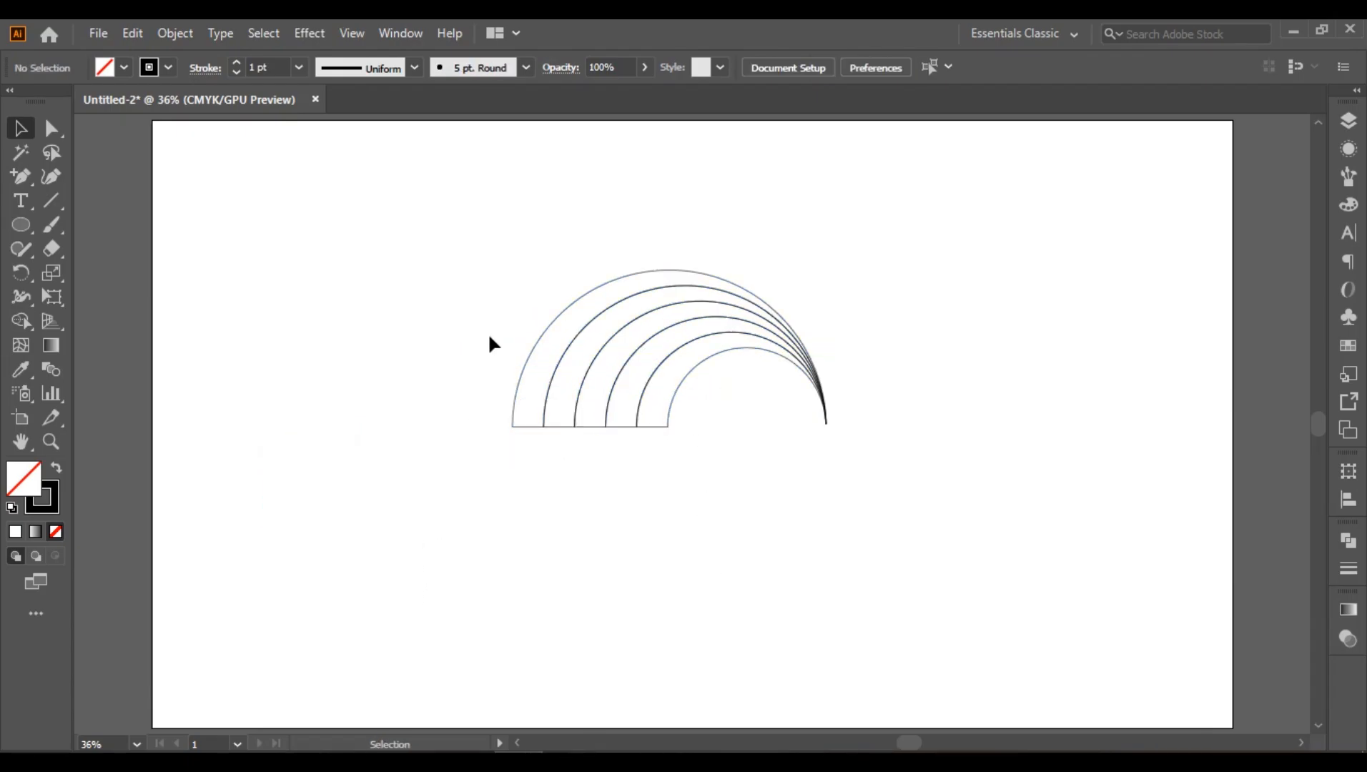
# Step: Remove the base segments of every second band with the Shape Builder tool, leaving three closed bands
pyautogui.moveTo(476, 256); pyautogui.dragTo(736, 567)
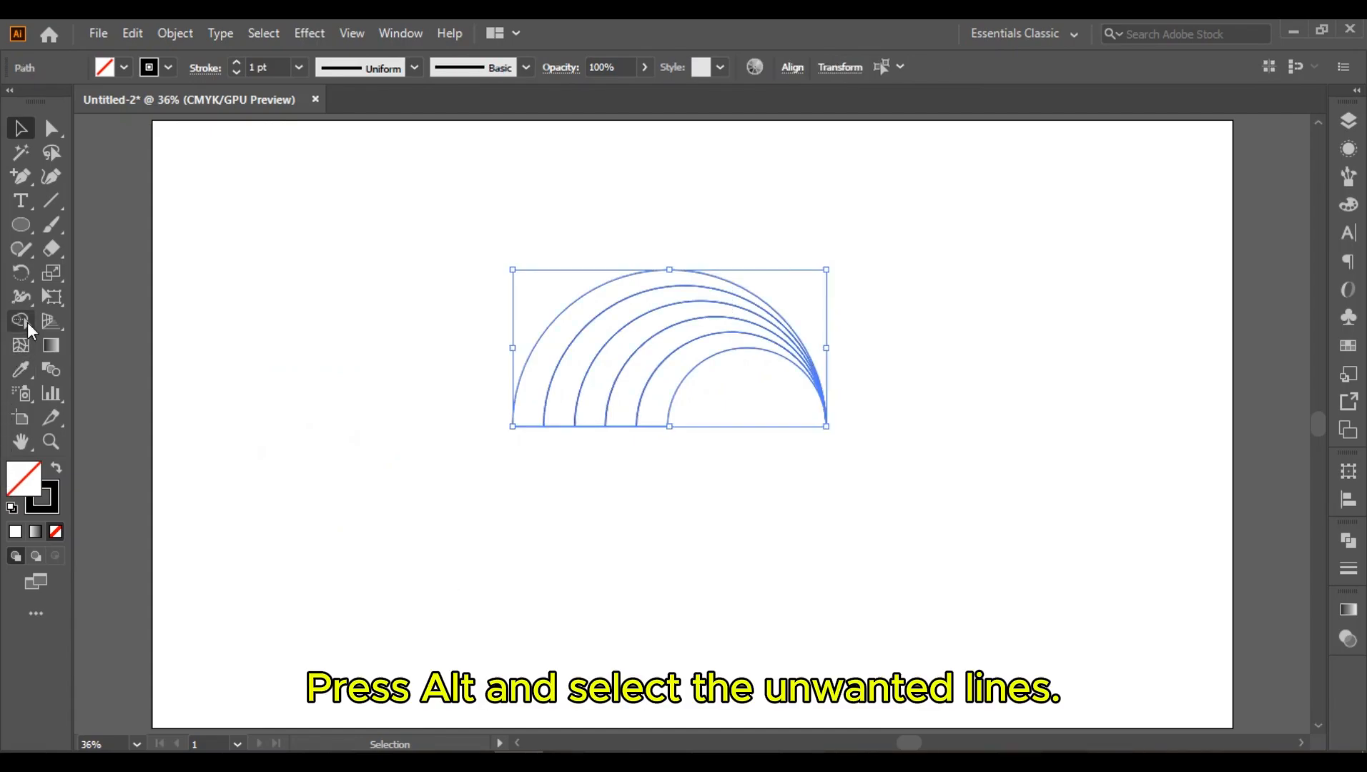
pyautogui.click(21, 321)
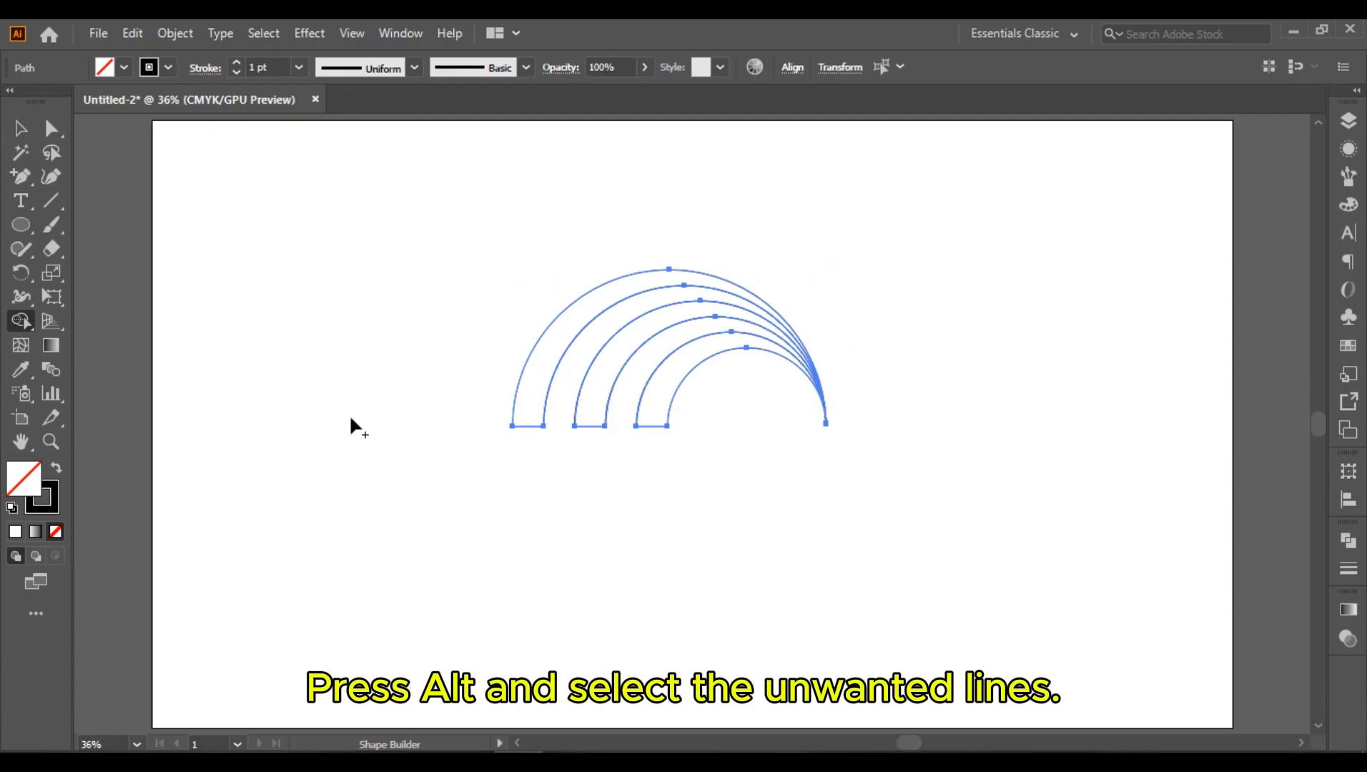
pyautogui.press('v')
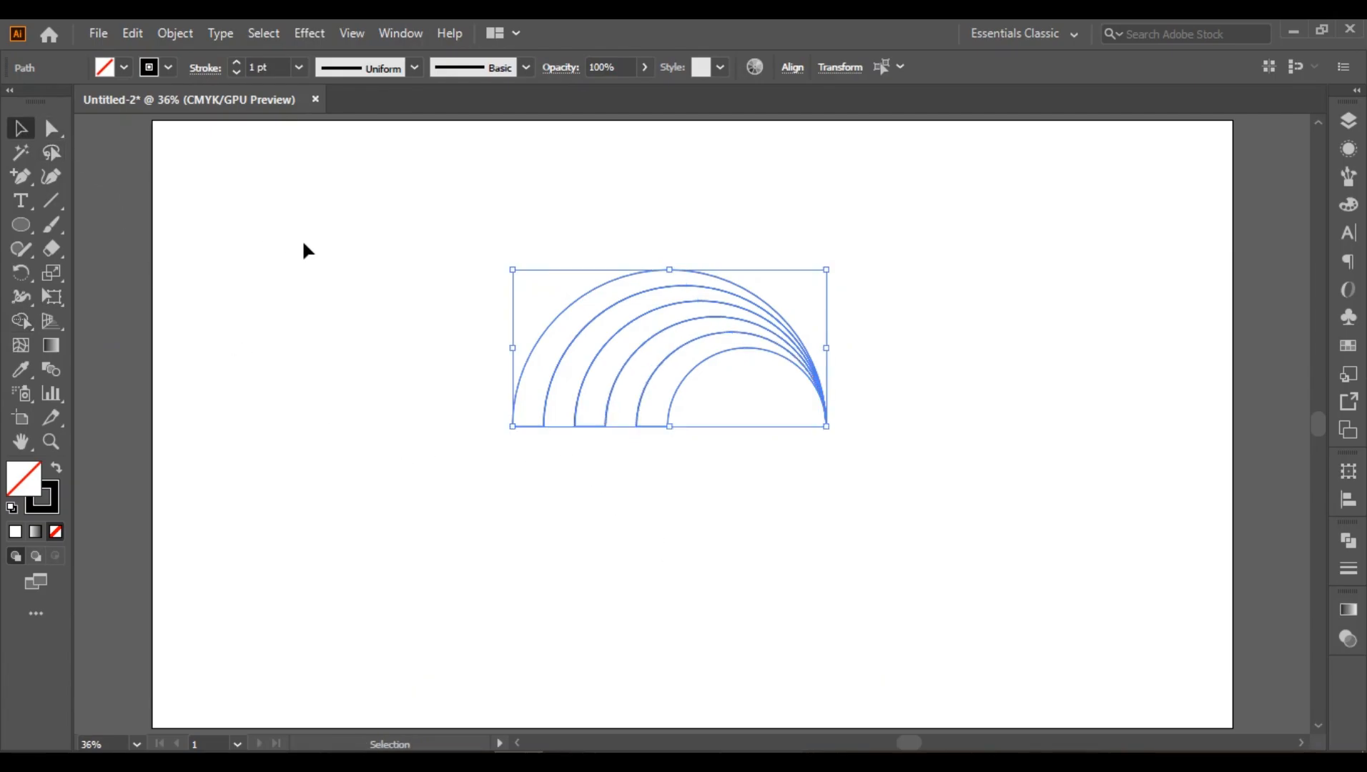
pyautogui.click(306, 243)
# Step: Round the lower-left ends of the three bands fully with live corners, to a radius of about 27 px
pyautogui.moveTo(452, 392); pyautogui.dragTo(680, 510)
pyautogui.click(50, 130)
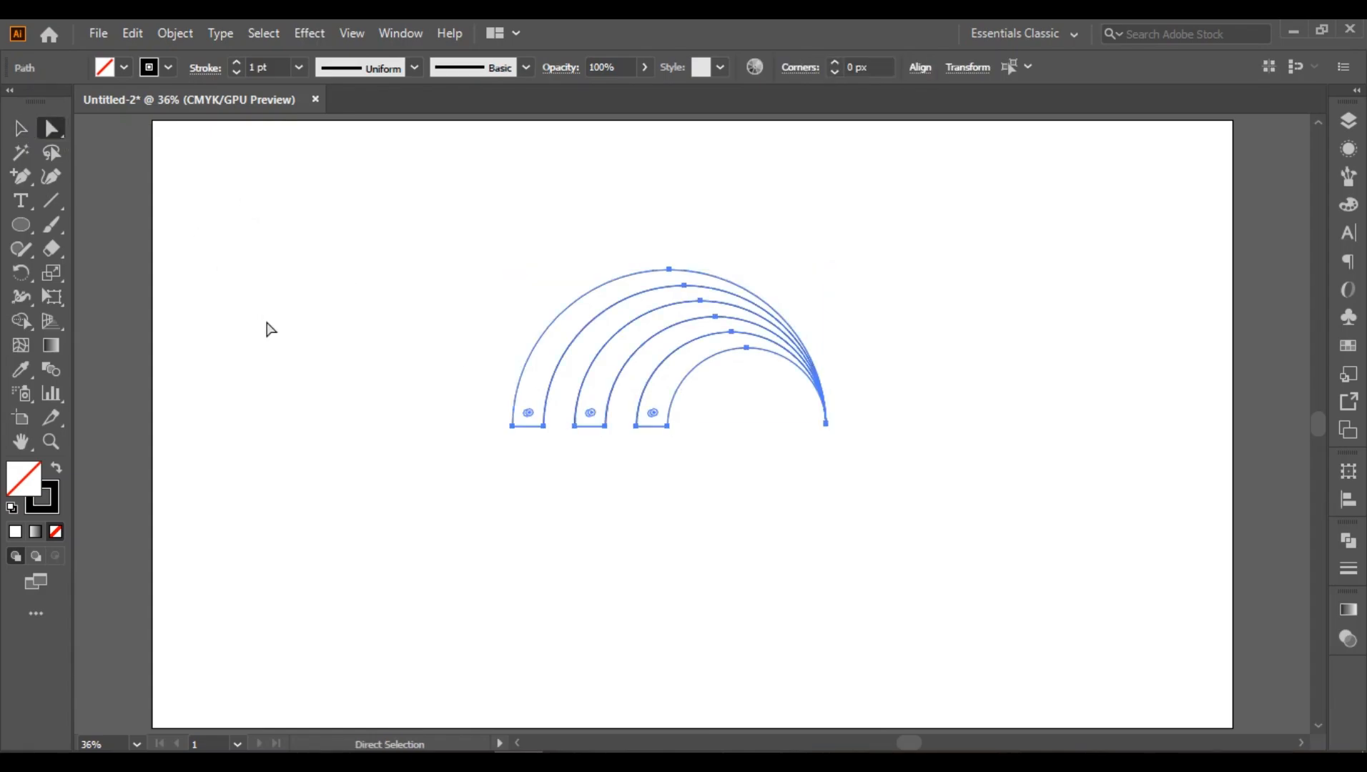
pyautogui.hotkey('ctrl', '+')
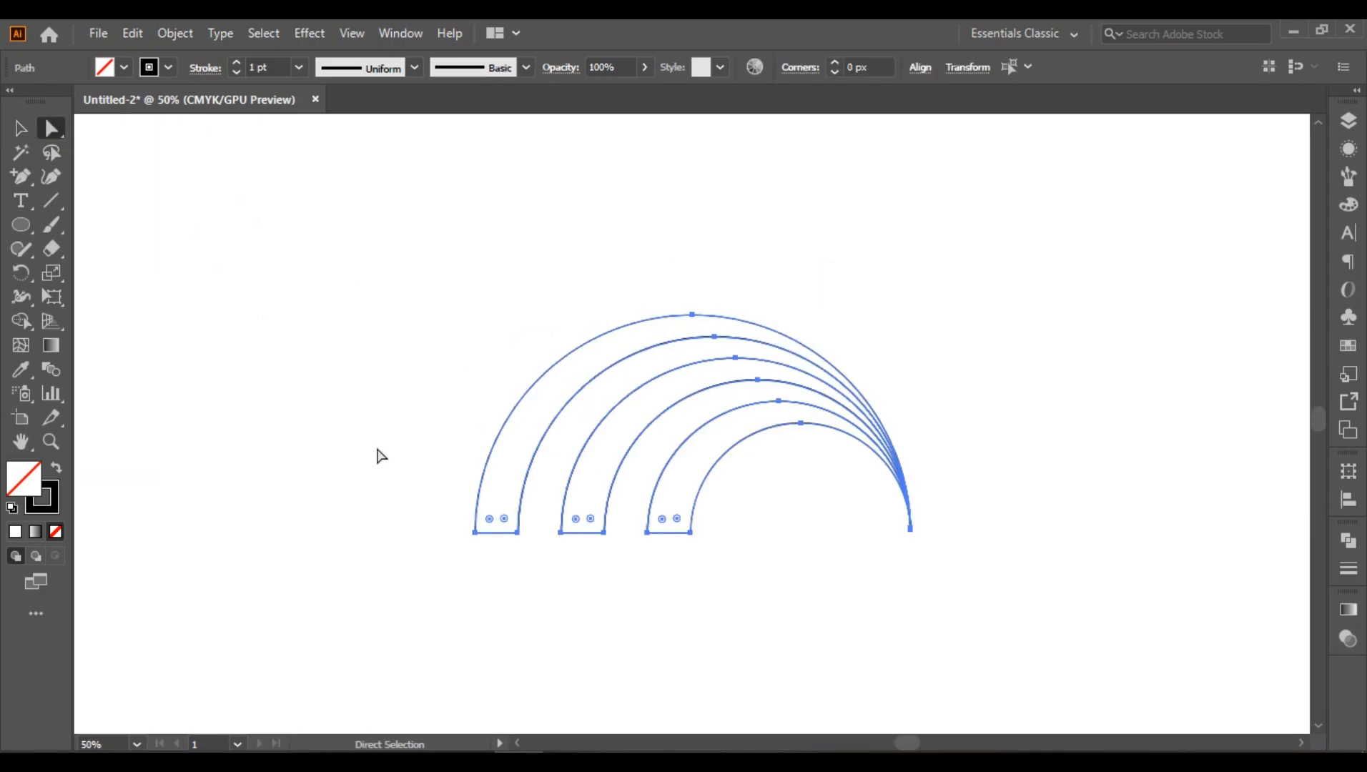
pyautogui.moveTo(493, 520); pyautogui.dragTo(515, 465)
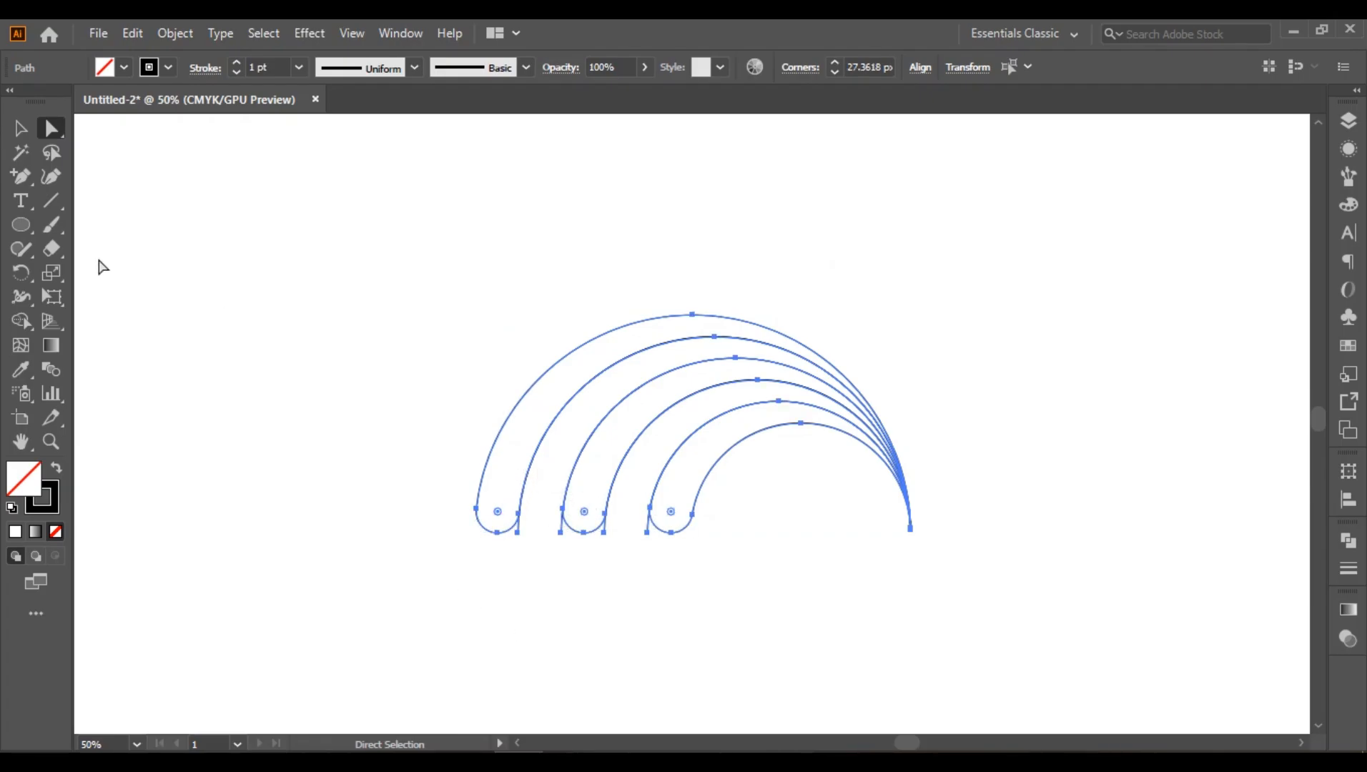
pyautogui.click(21, 129)
pyautogui.click(342, 416)
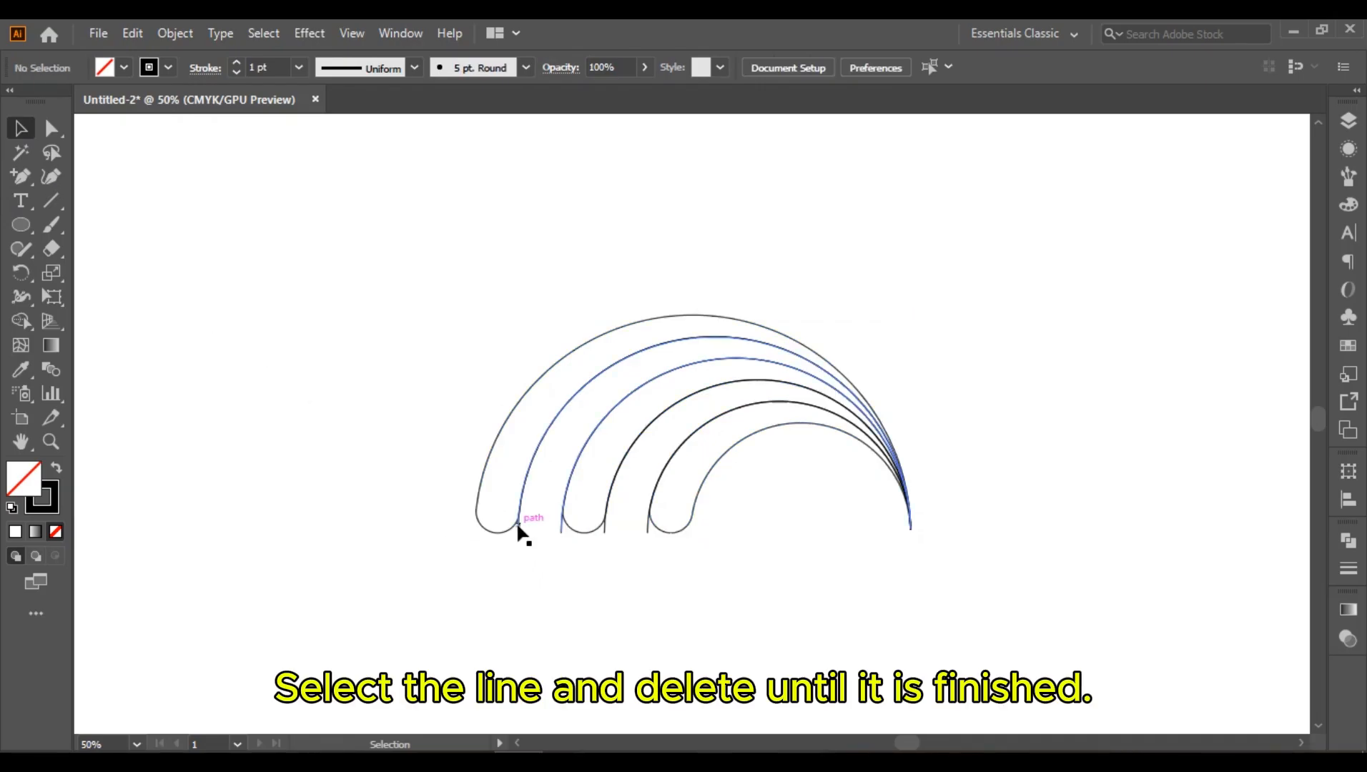
# Step: Delete the leftover paths between the rounded bands and move the three remaining bands slightly upward
pyautogui.click(517, 527)
pyautogui.click(533, 568)
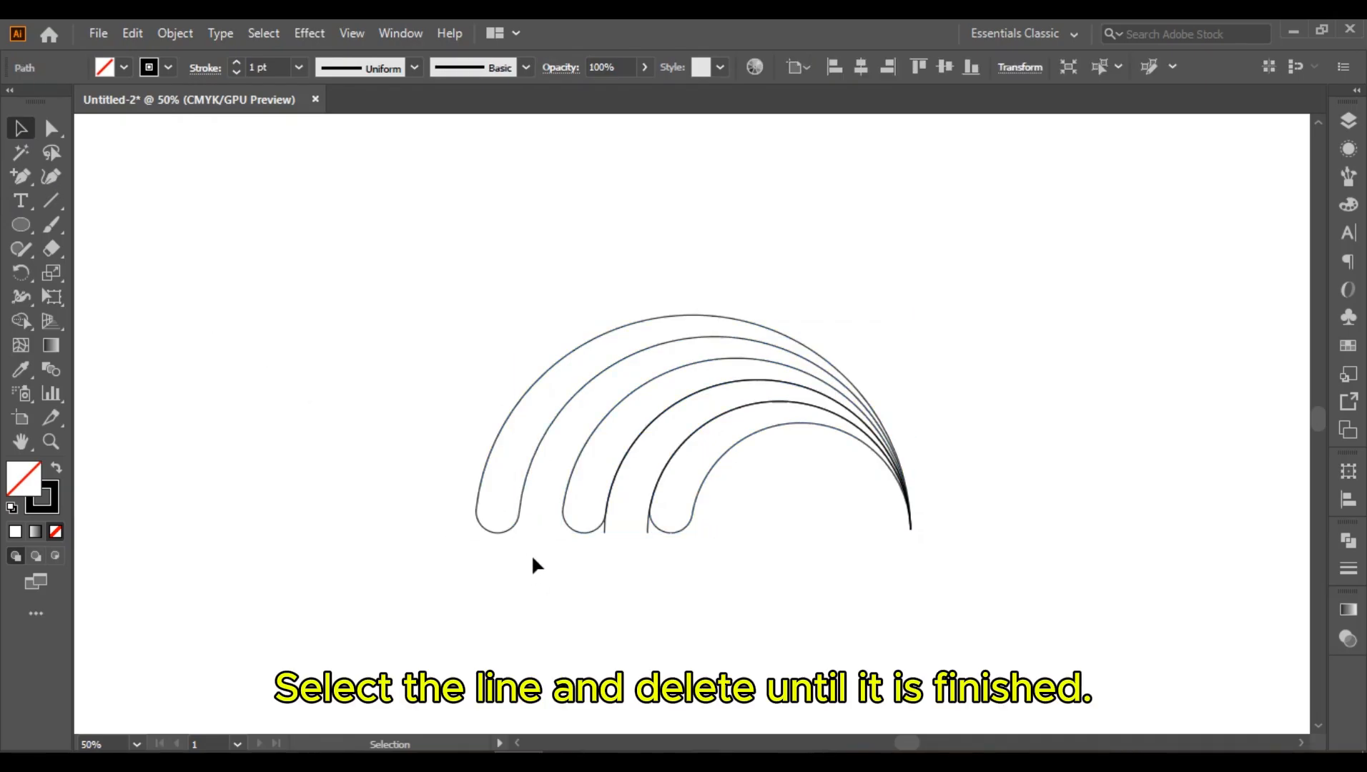
pyautogui.click(604, 531)
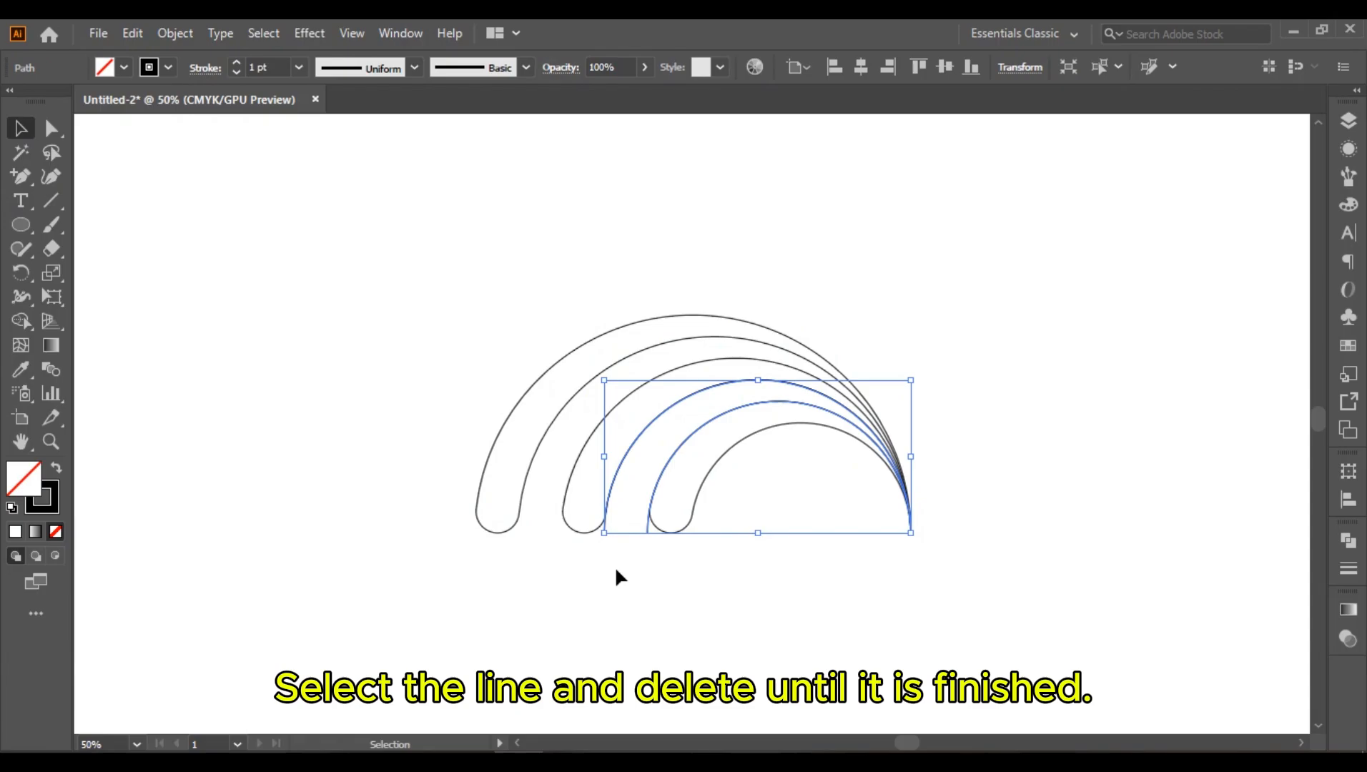
pyautogui.press('Delete')
pyautogui.moveTo(392, 269); pyautogui.dragTo(740, 645)
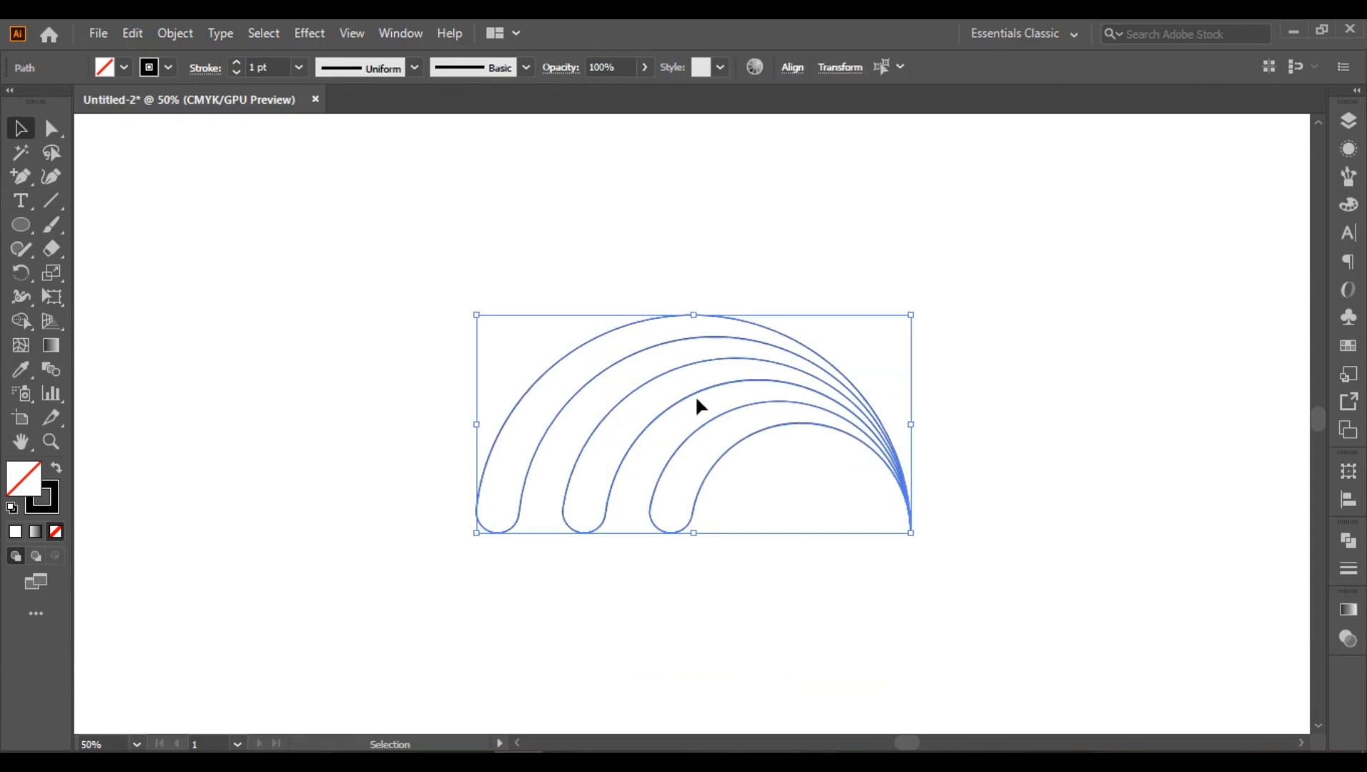
pyautogui.moveTo(694, 395); pyautogui.dragTo(692, 314)
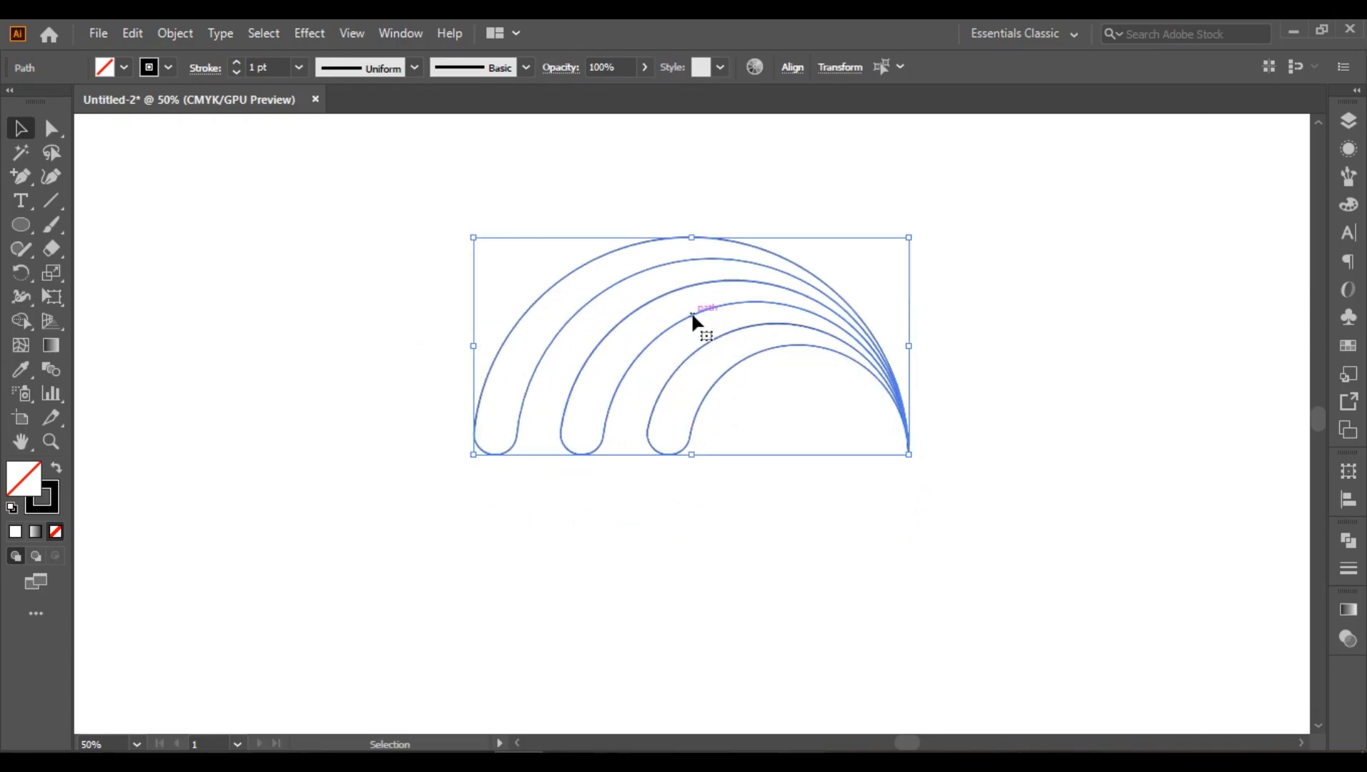
# Step: Fill the outermost of the three bands with CMYK Red using the Shape Builder tool
pyautogui.click(729, 536)
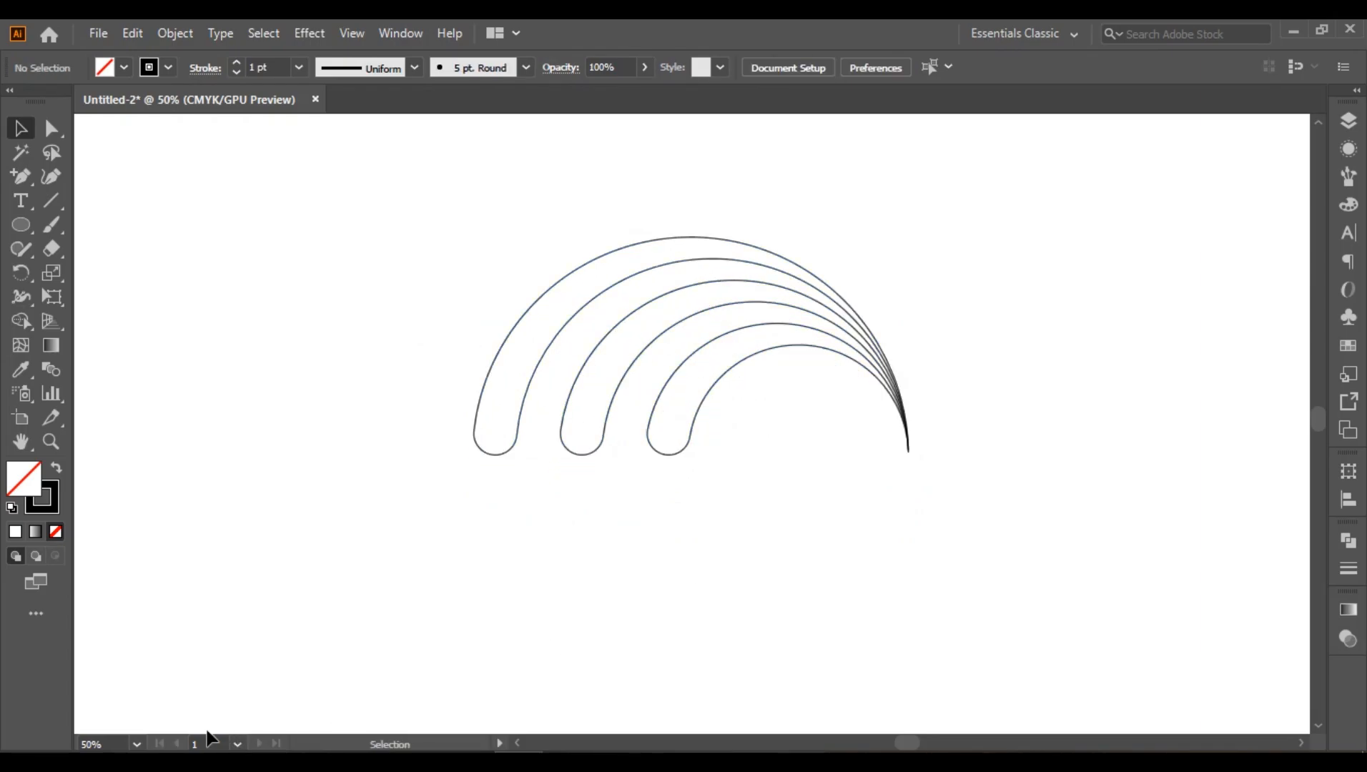
pyautogui.click(136, 745)
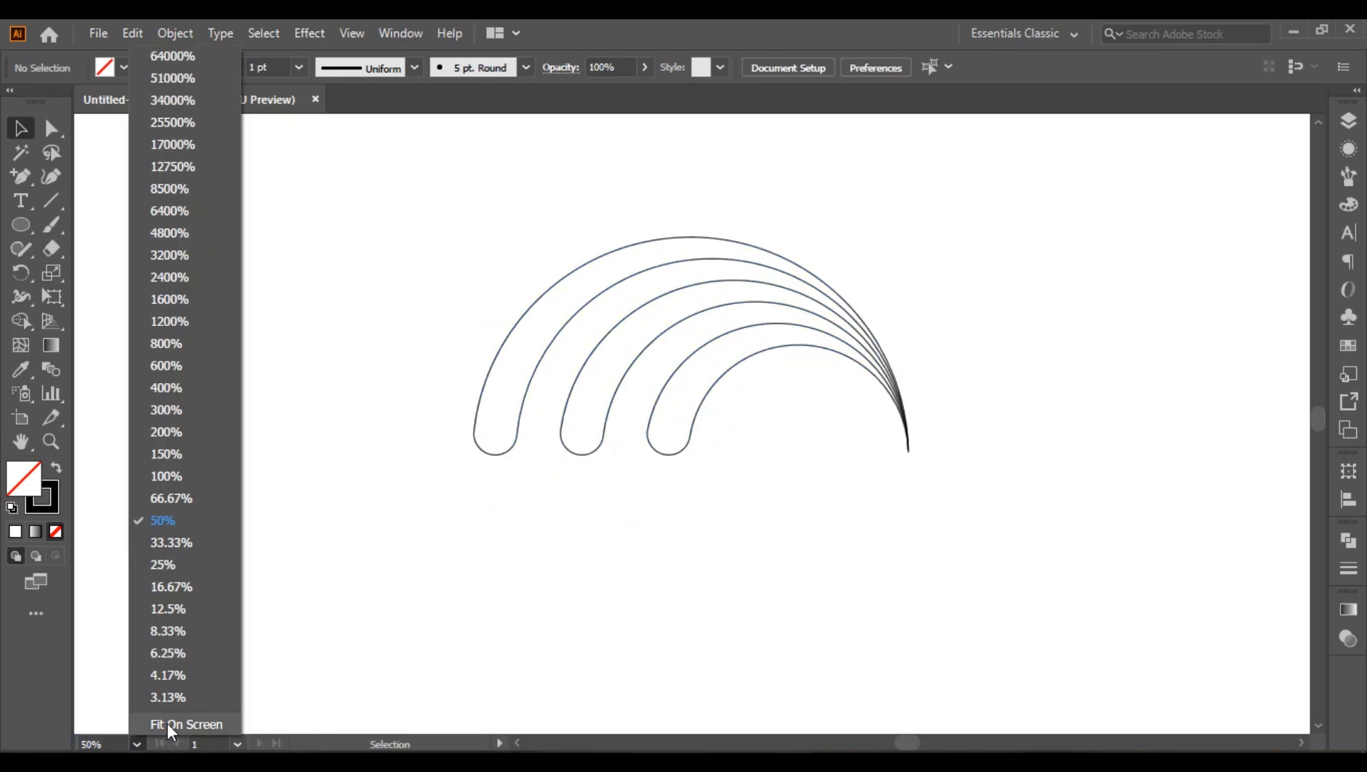
pyautogui.click(166, 724)
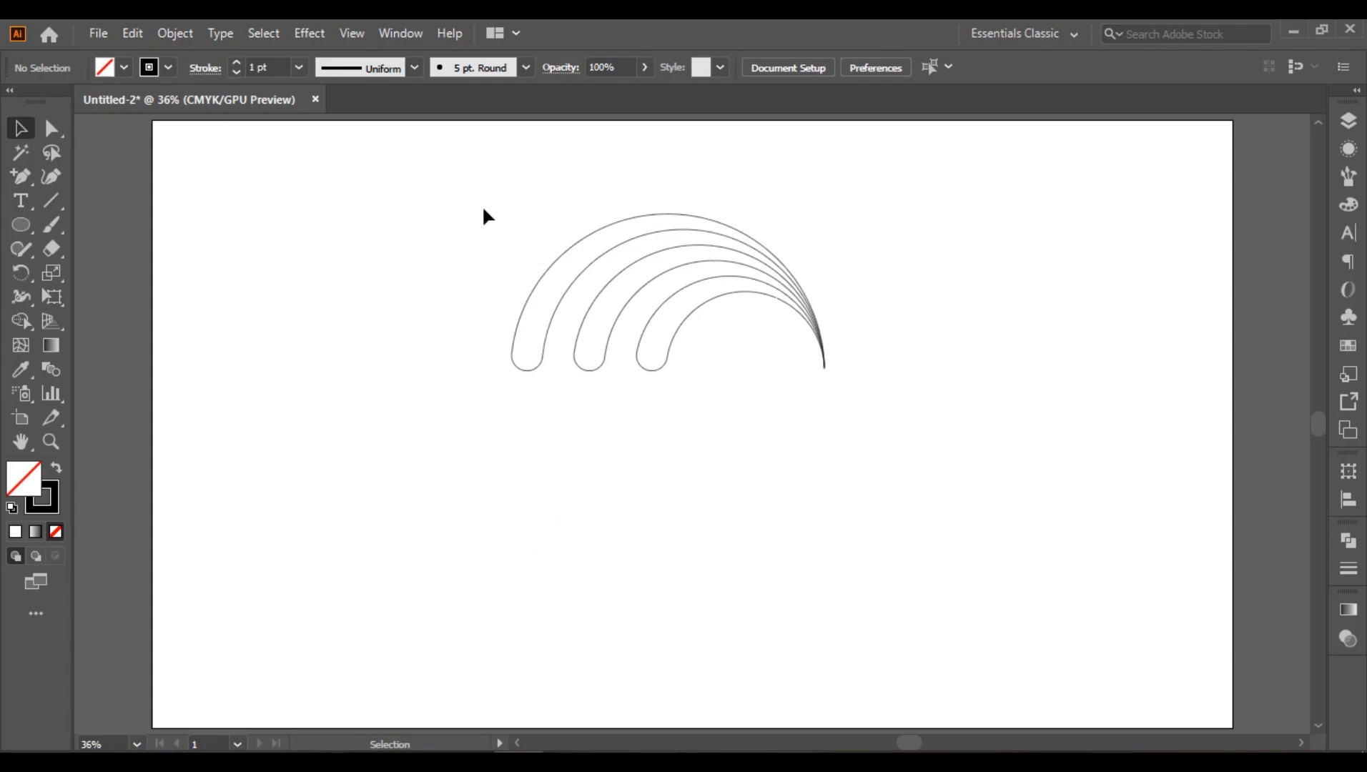
pyautogui.moveTo(484, 209); pyautogui.dragTo(691, 462)
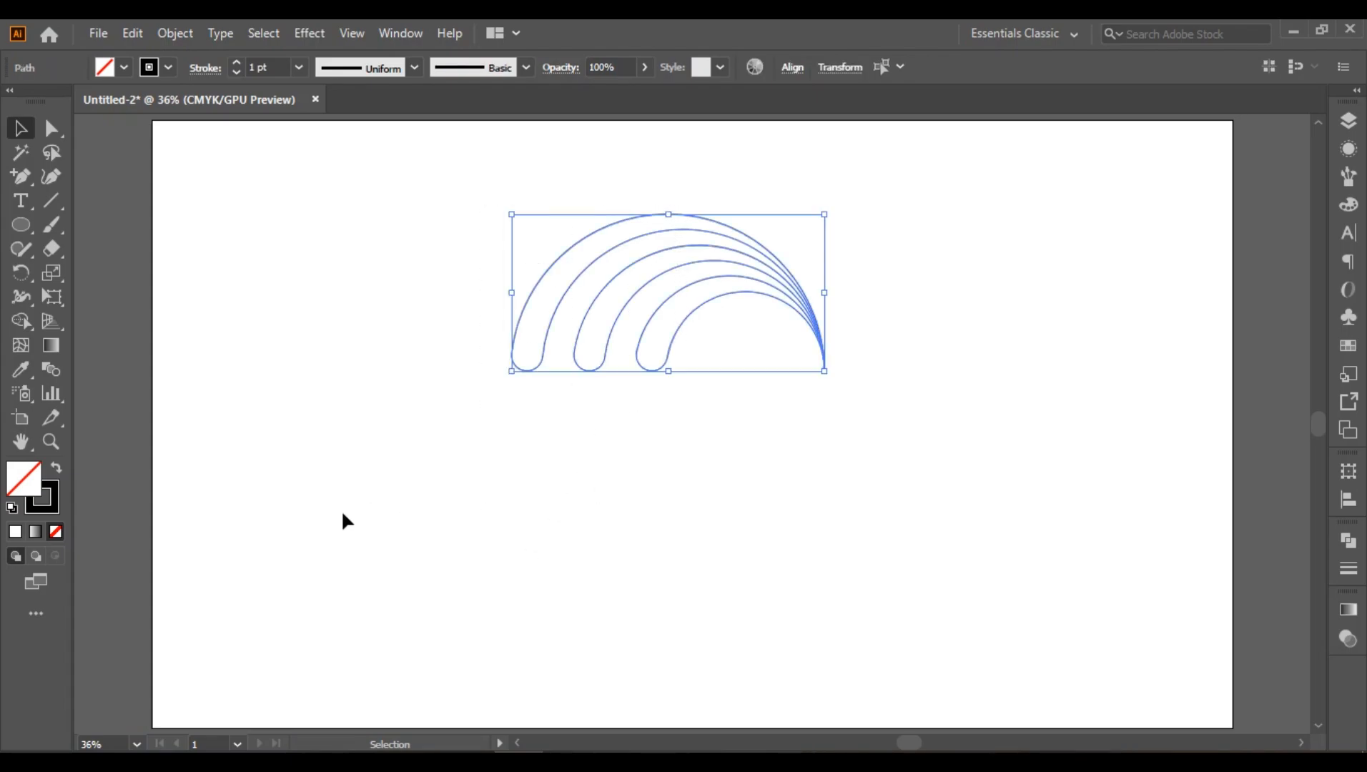
pyautogui.click(21, 321)
pyautogui.click(1350, 343)
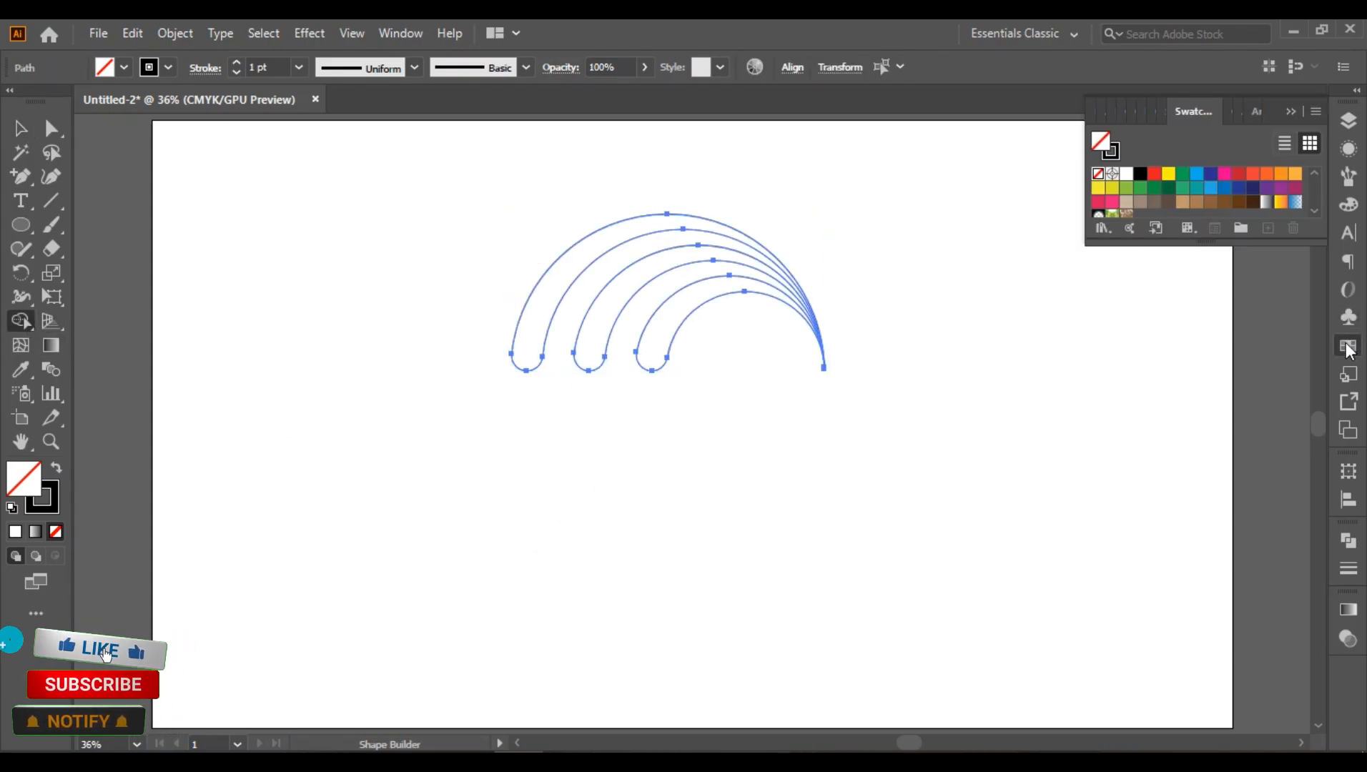
pyautogui.click(1155, 177)
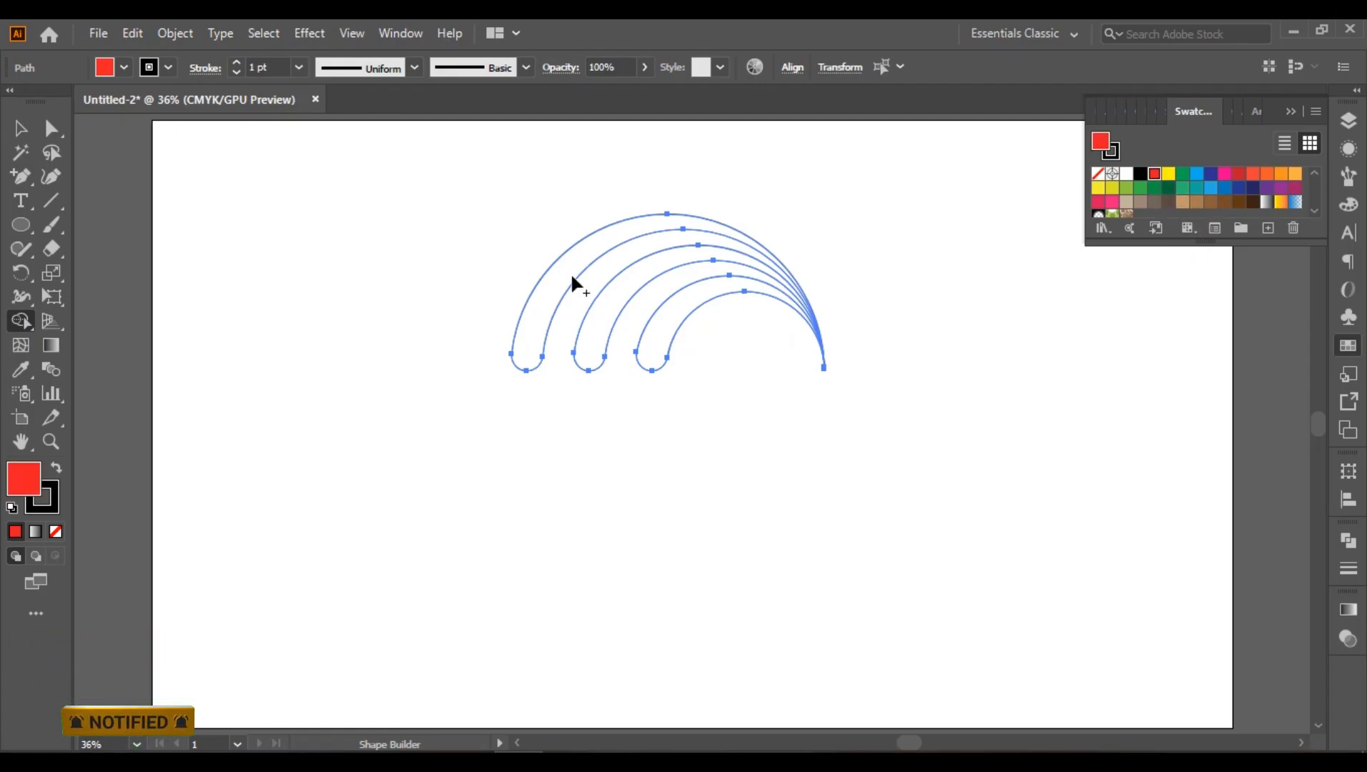
pyautogui.click(549, 286)
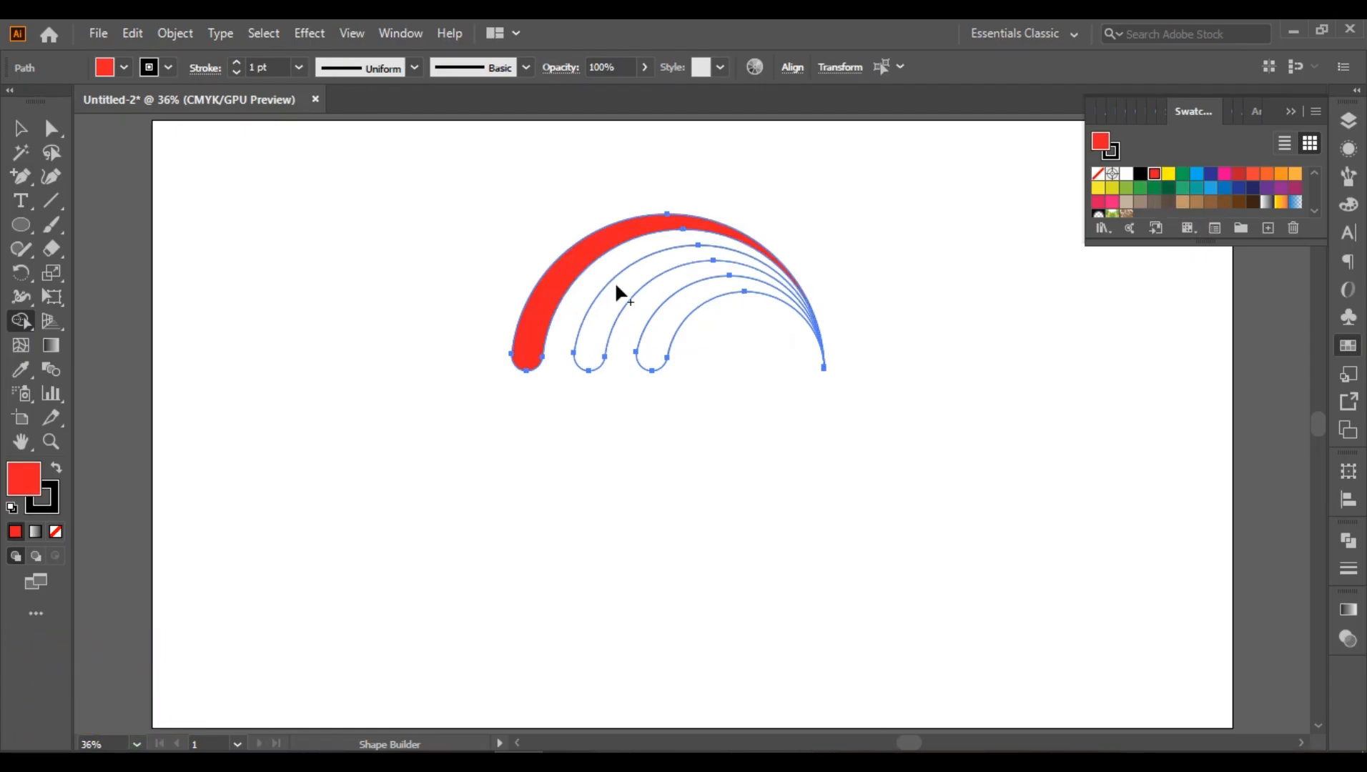
# Step: Fill the middle band with light blue and the innermost band with dark blue using the Shape Builder tool
pyautogui.click(1197, 176)
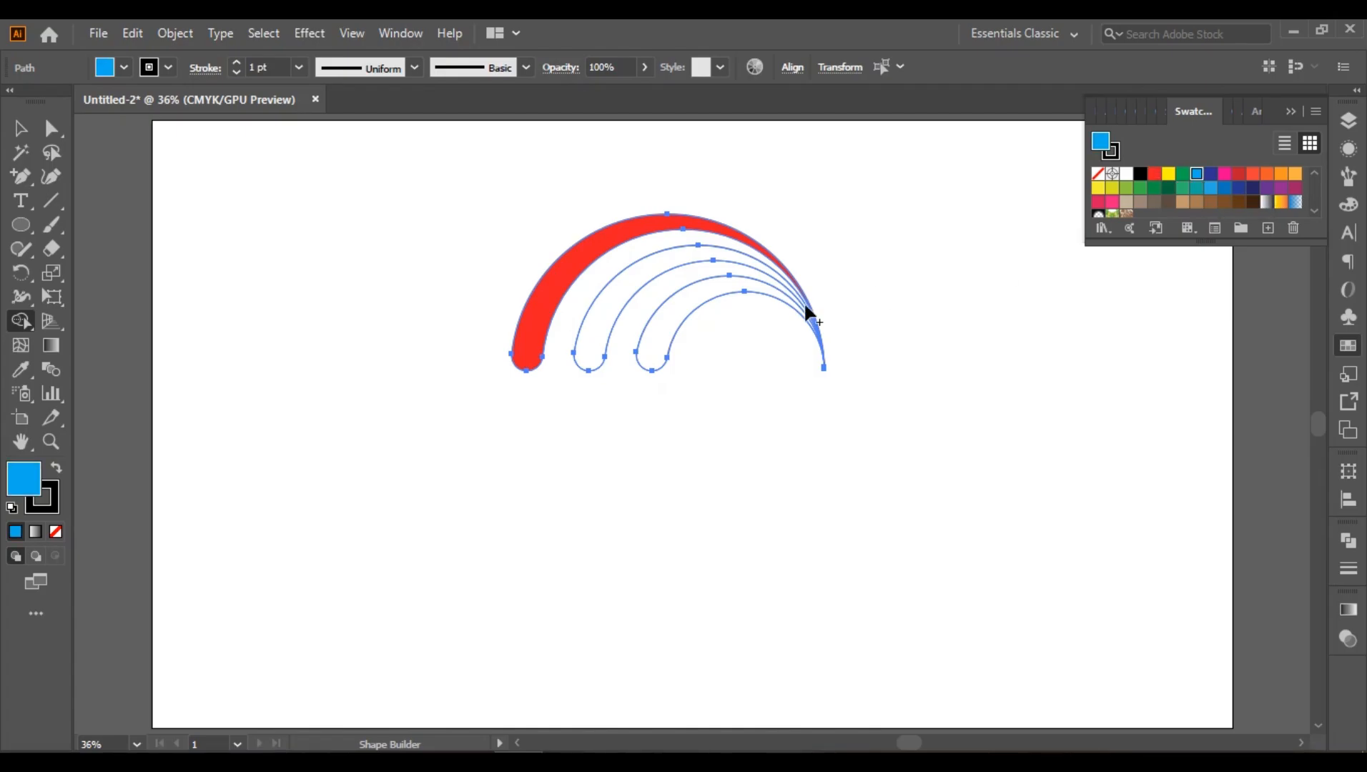
pyautogui.click(626, 296)
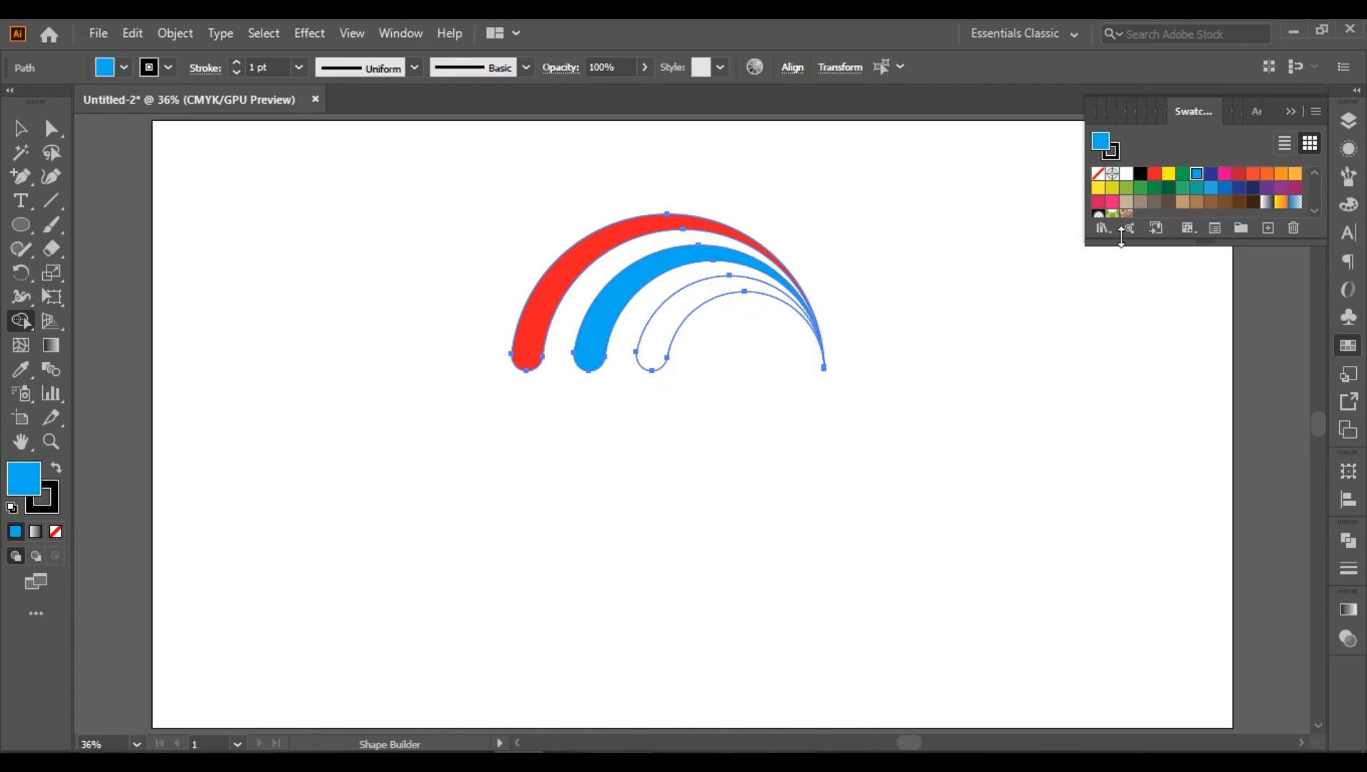
pyautogui.click(1210, 177)
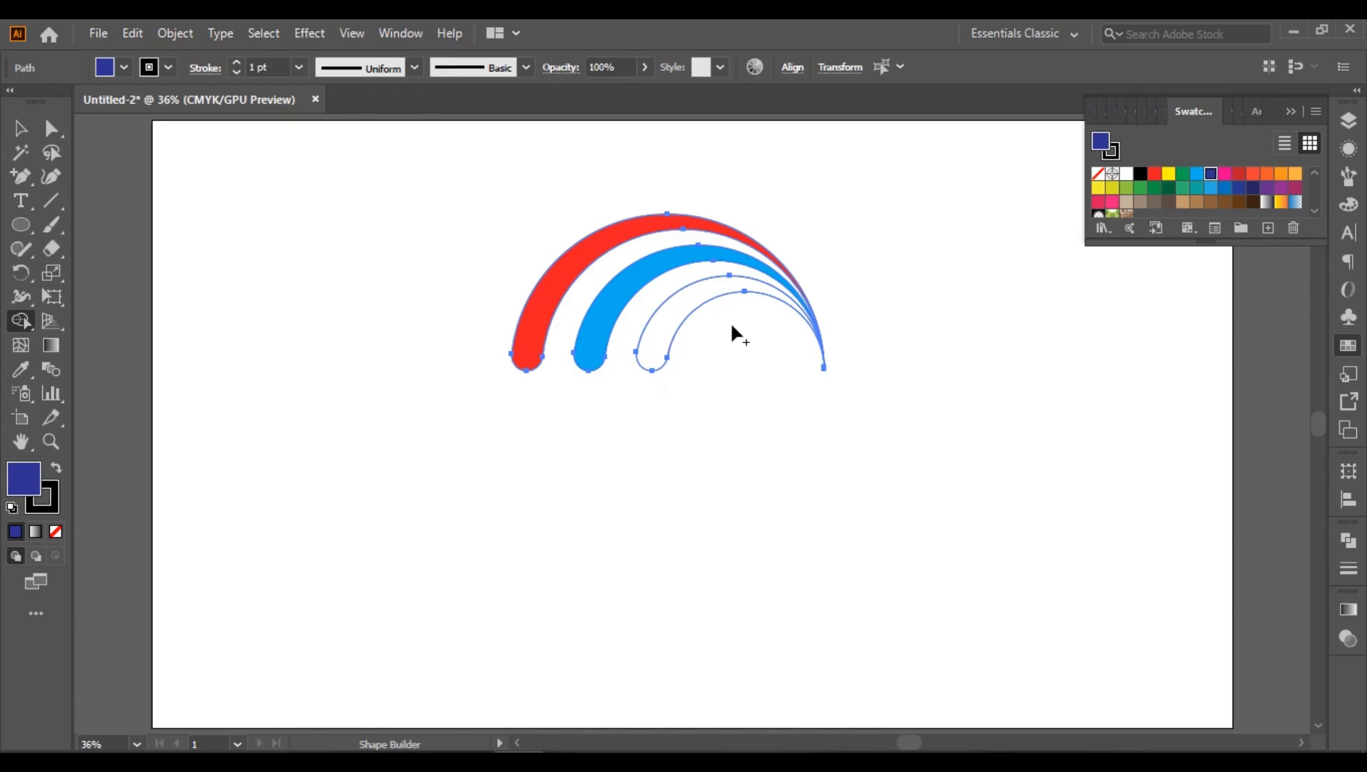
pyautogui.click(677, 313)
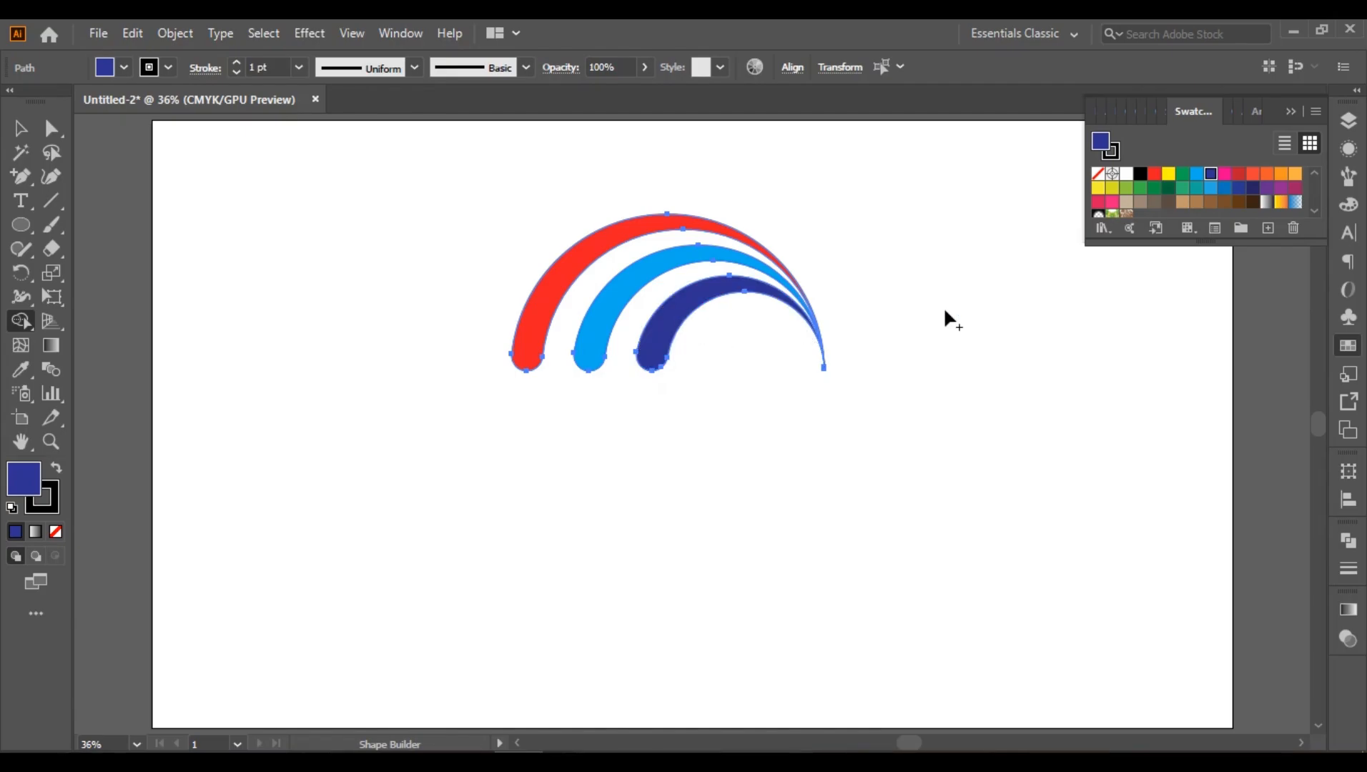
# Step: Try to set the stroke of the colored bands to None while the Shape Builder tool is active
pyautogui.click(1110, 149)
pyautogui.click(1098, 173)
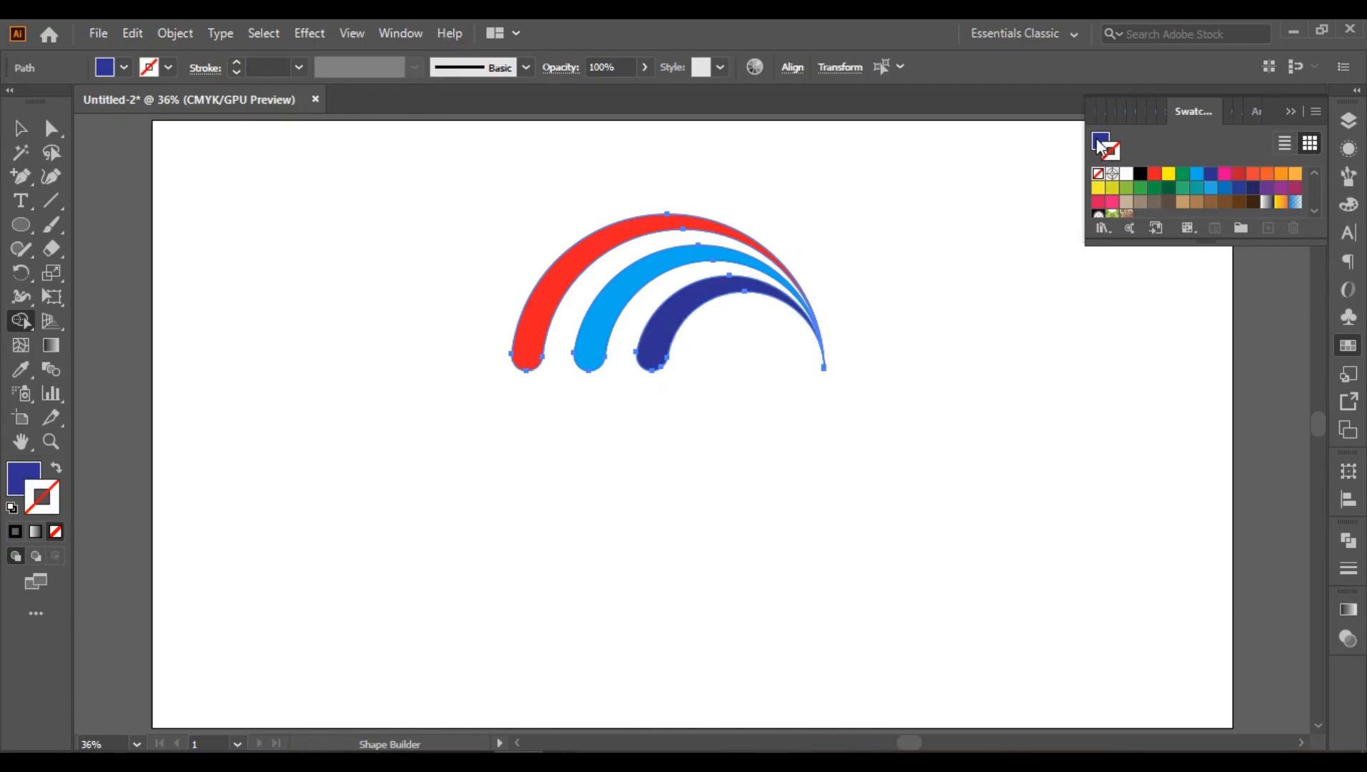
pyautogui.click(1100, 143)
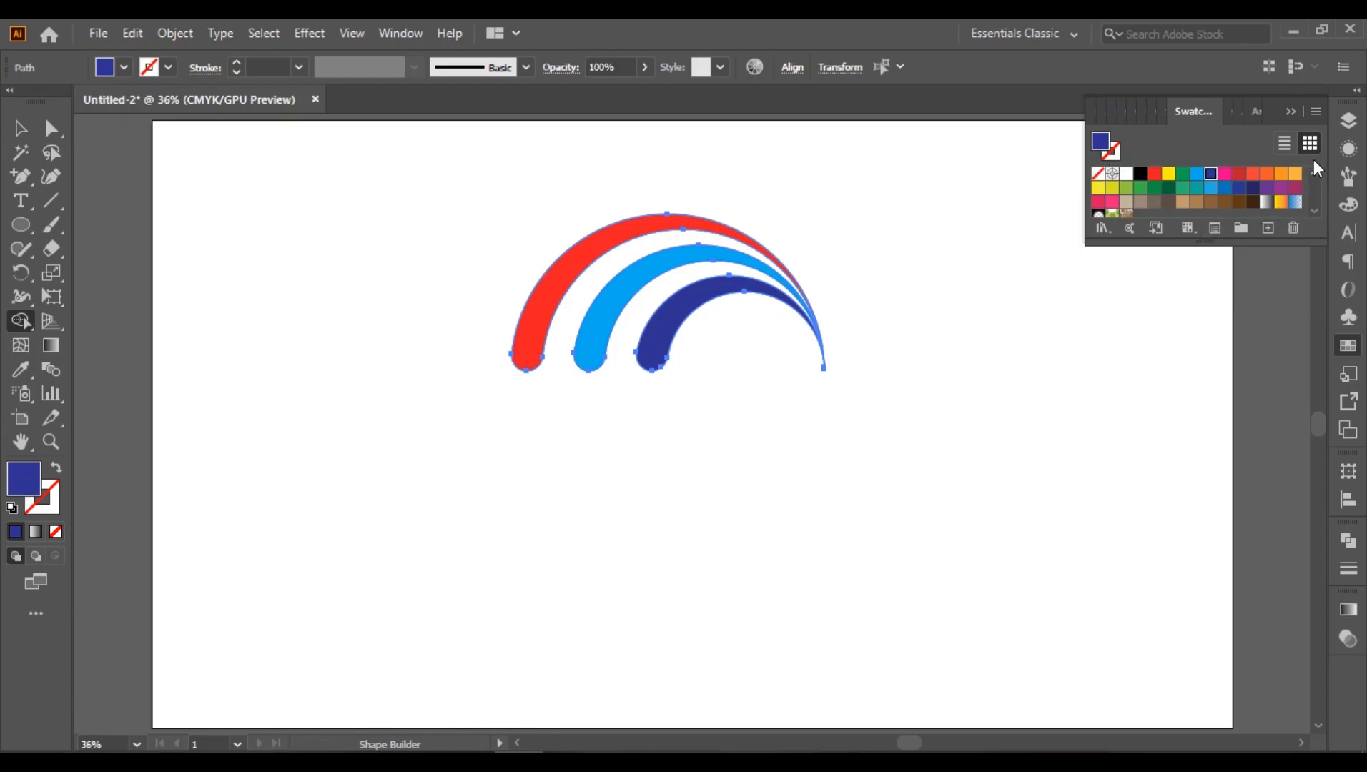
pyautogui.click(1291, 112)
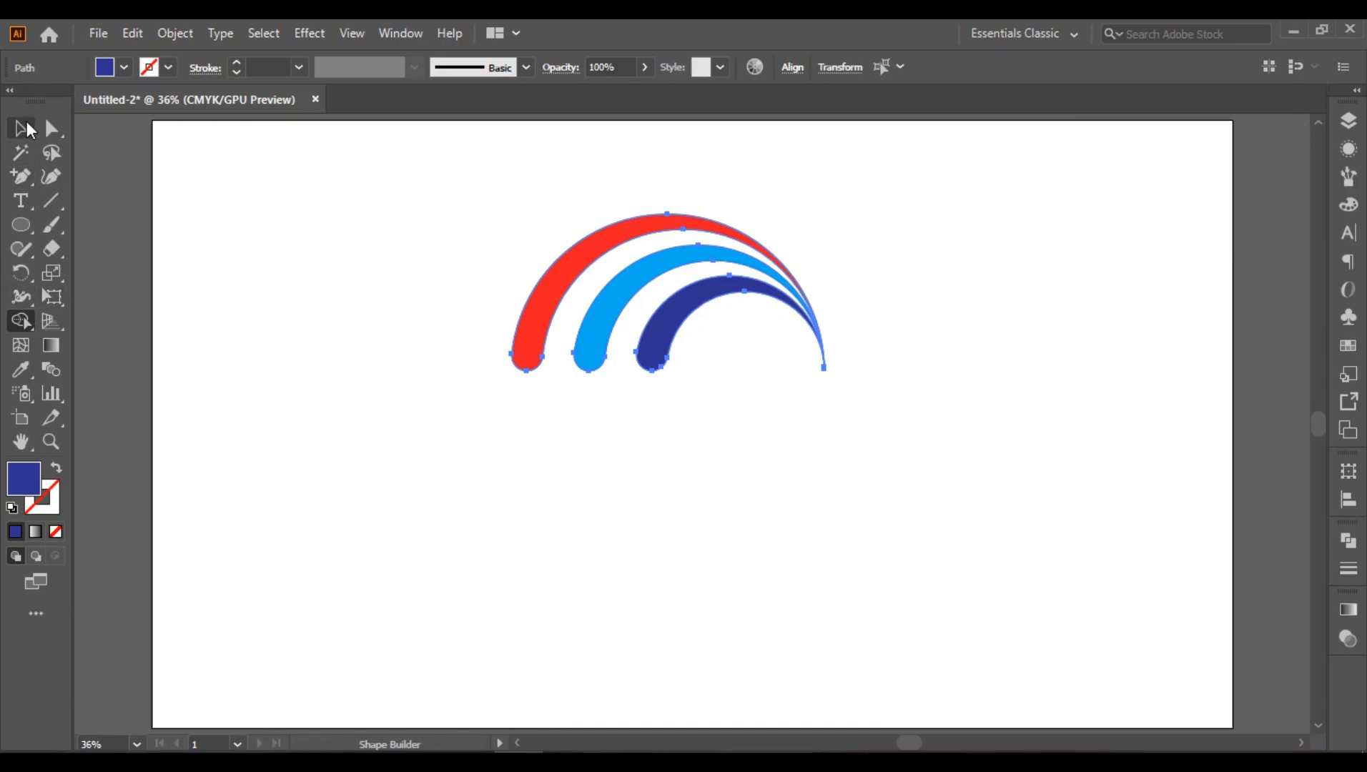
pyautogui.click(22, 129)
pyautogui.click(261, 255)
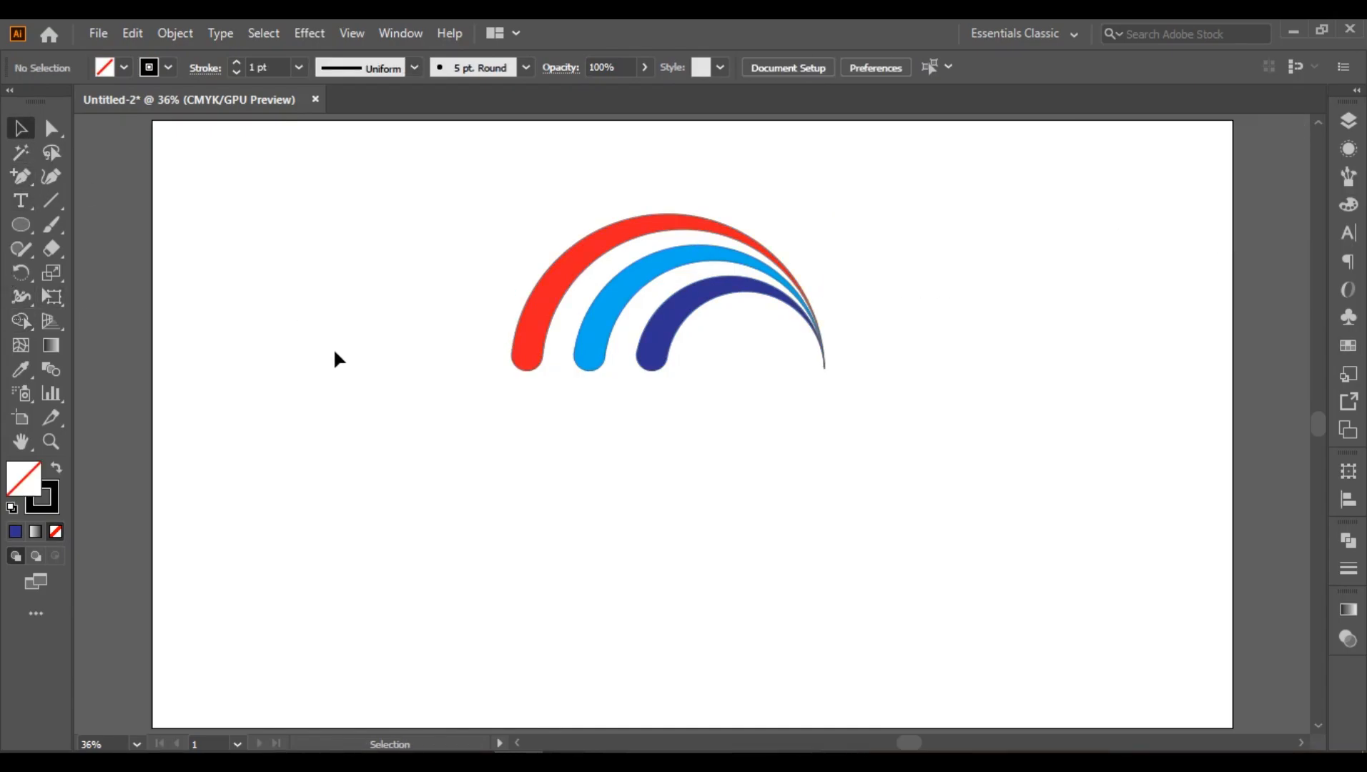
# Step: Select all three colored bands and remove their black stroke
pyautogui.moveTo(404, 195); pyautogui.dragTo(679, 532)
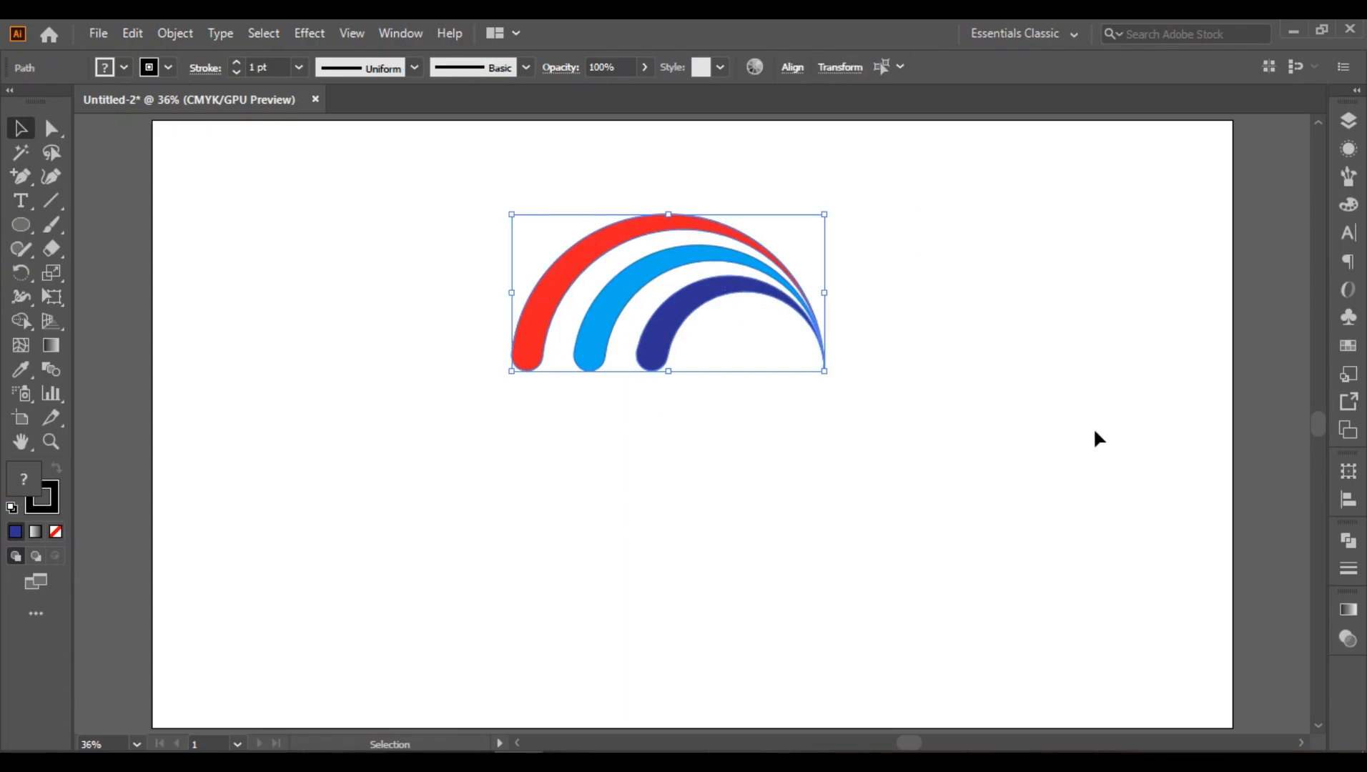
pyautogui.click(1350, 346)
pyautogui.click(1116, 152)
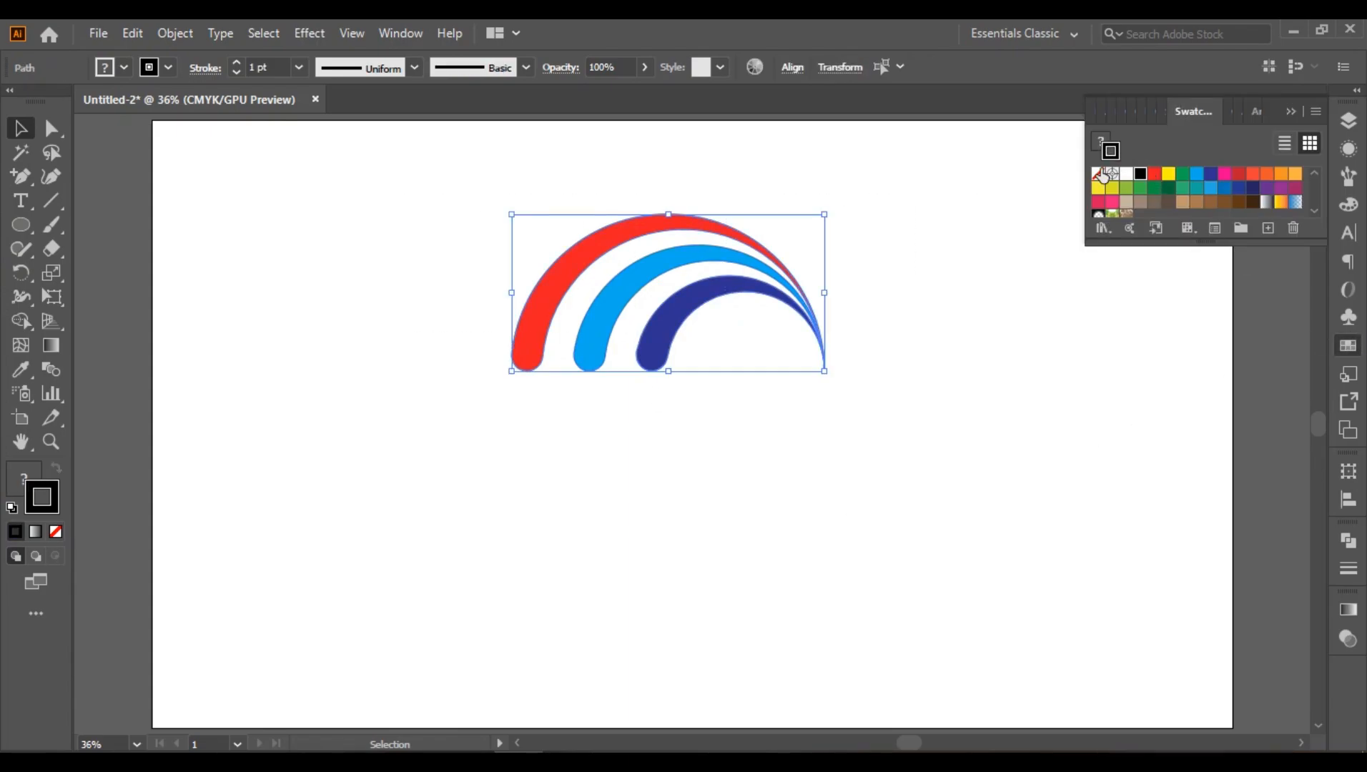
pyautogui.click(1098, 173)
pyautogui.click(1289, 113)
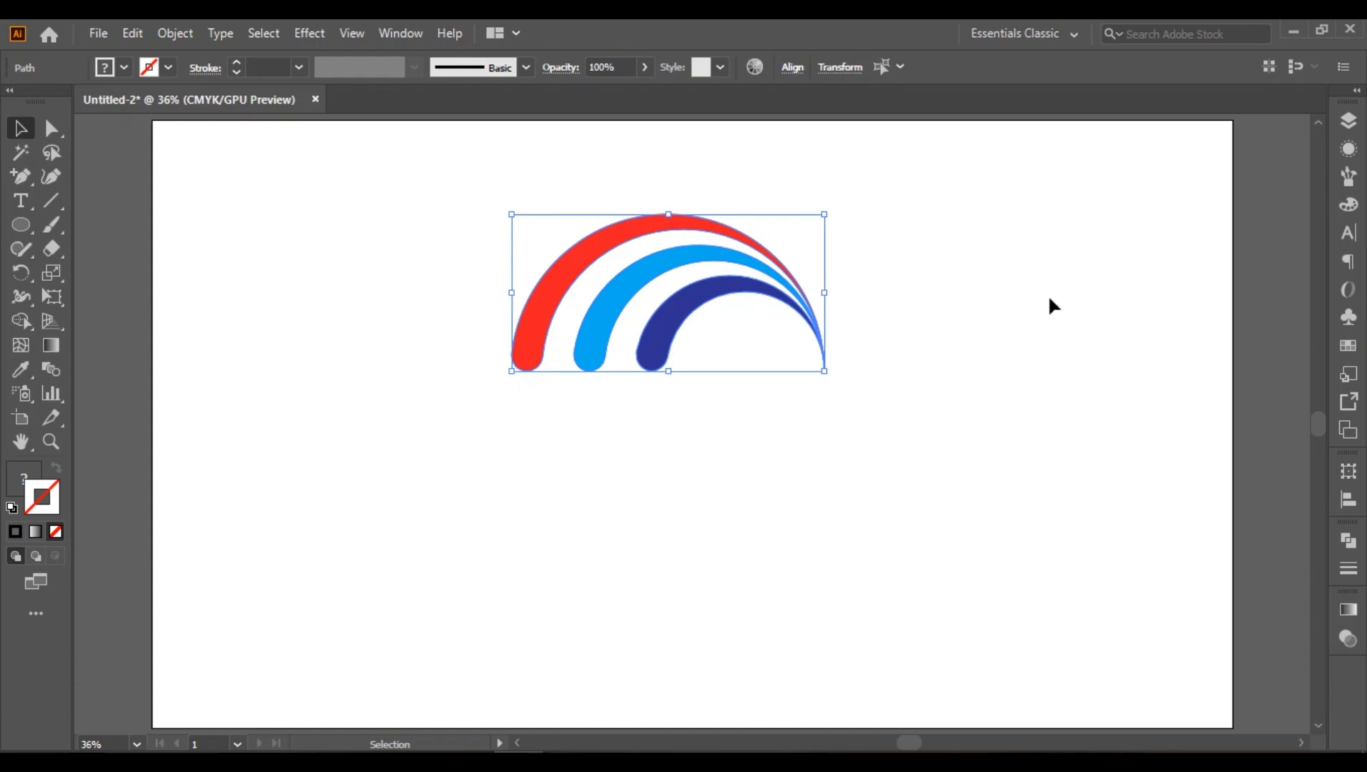
pyautogui.click(840, 432)
# Step: Create a reflected copy of the three bands across the horizontal axis and place it directly below the originals
pyautogui.moveTo(468, 212); pyautogui.dragTo(847, 433)
pyautogui.rightClick(672, 267)
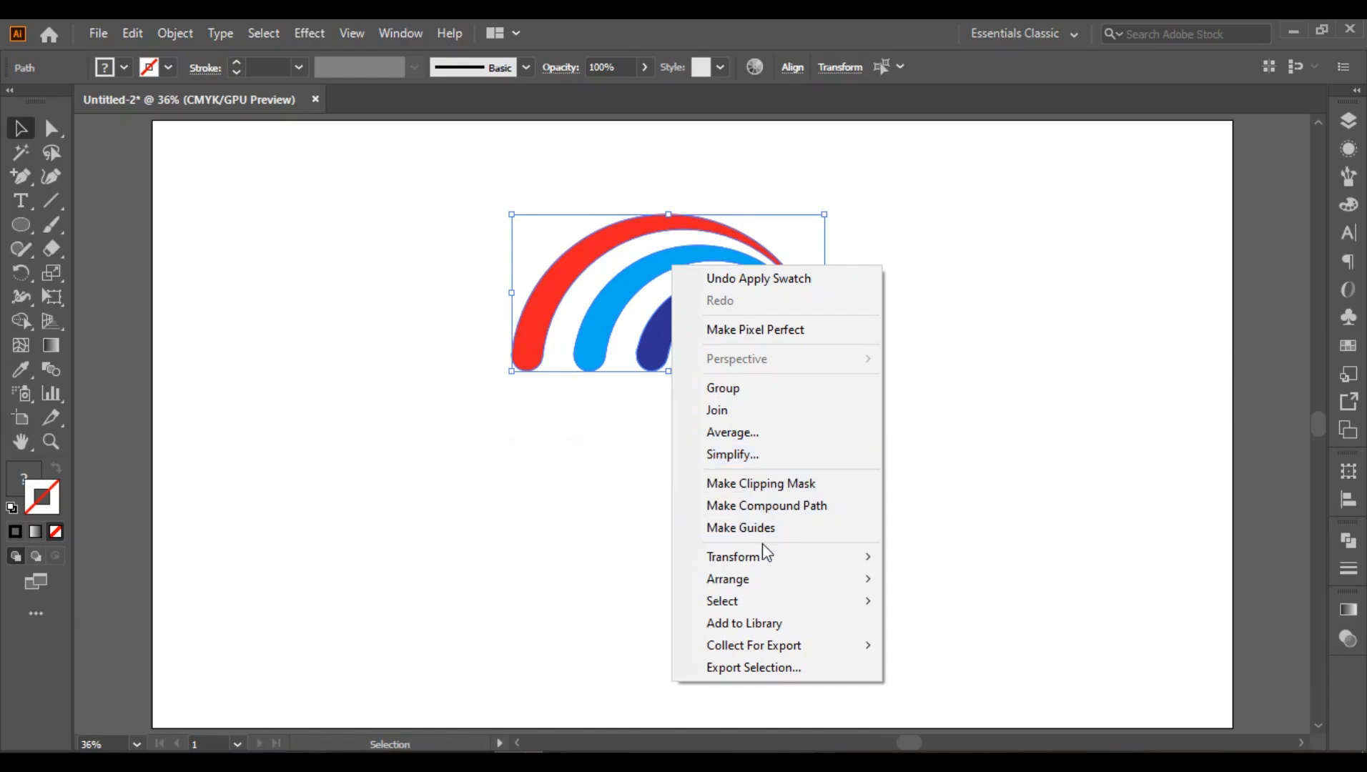
pyautogui.moveTo(763, 556)
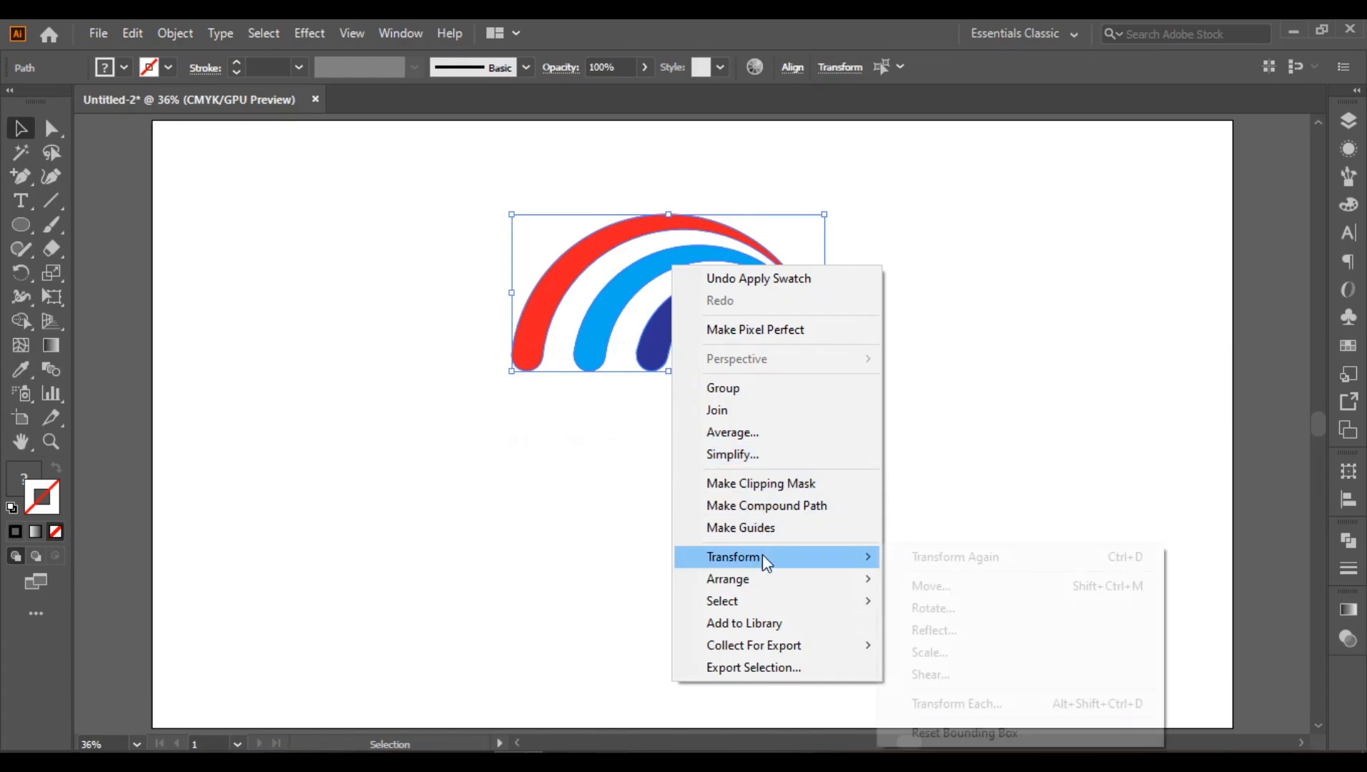
pyautogui.click(933, 632)
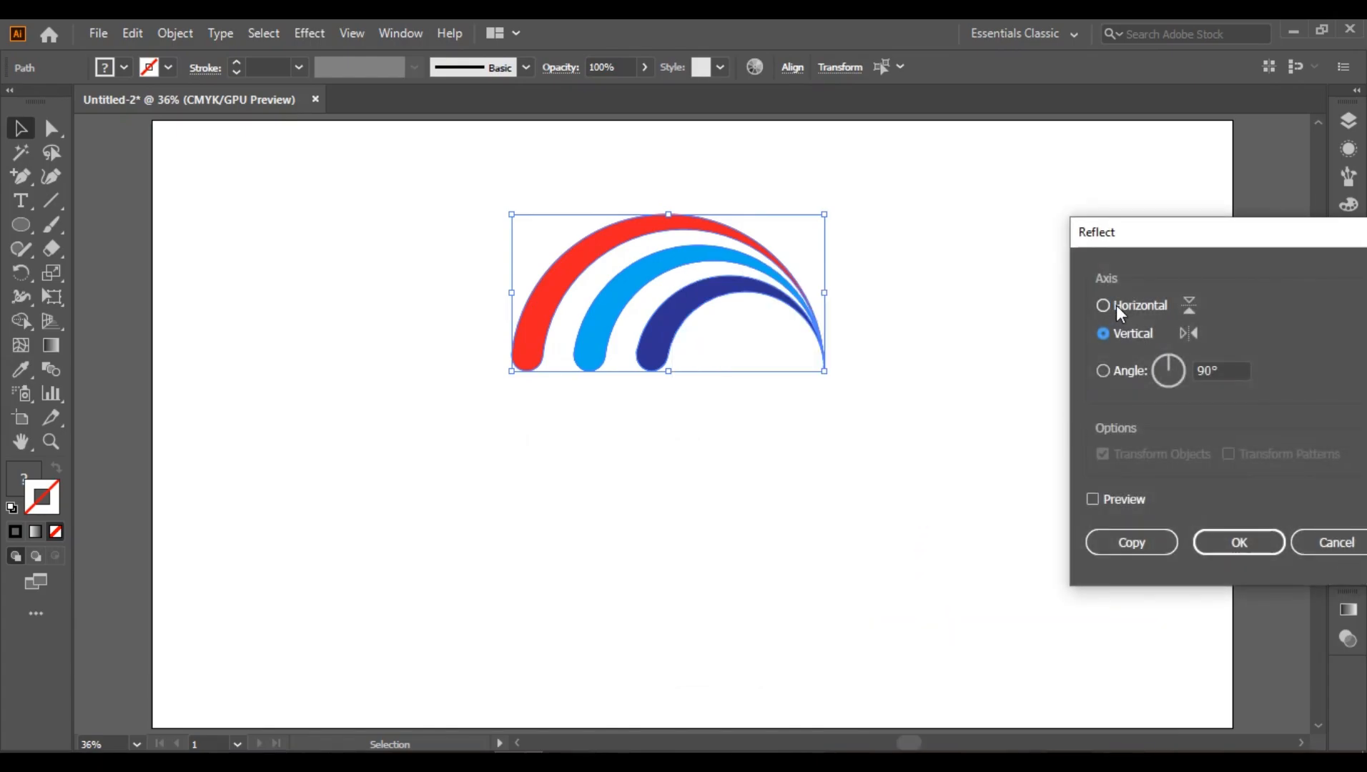
pyautogui.click(1032, 278)
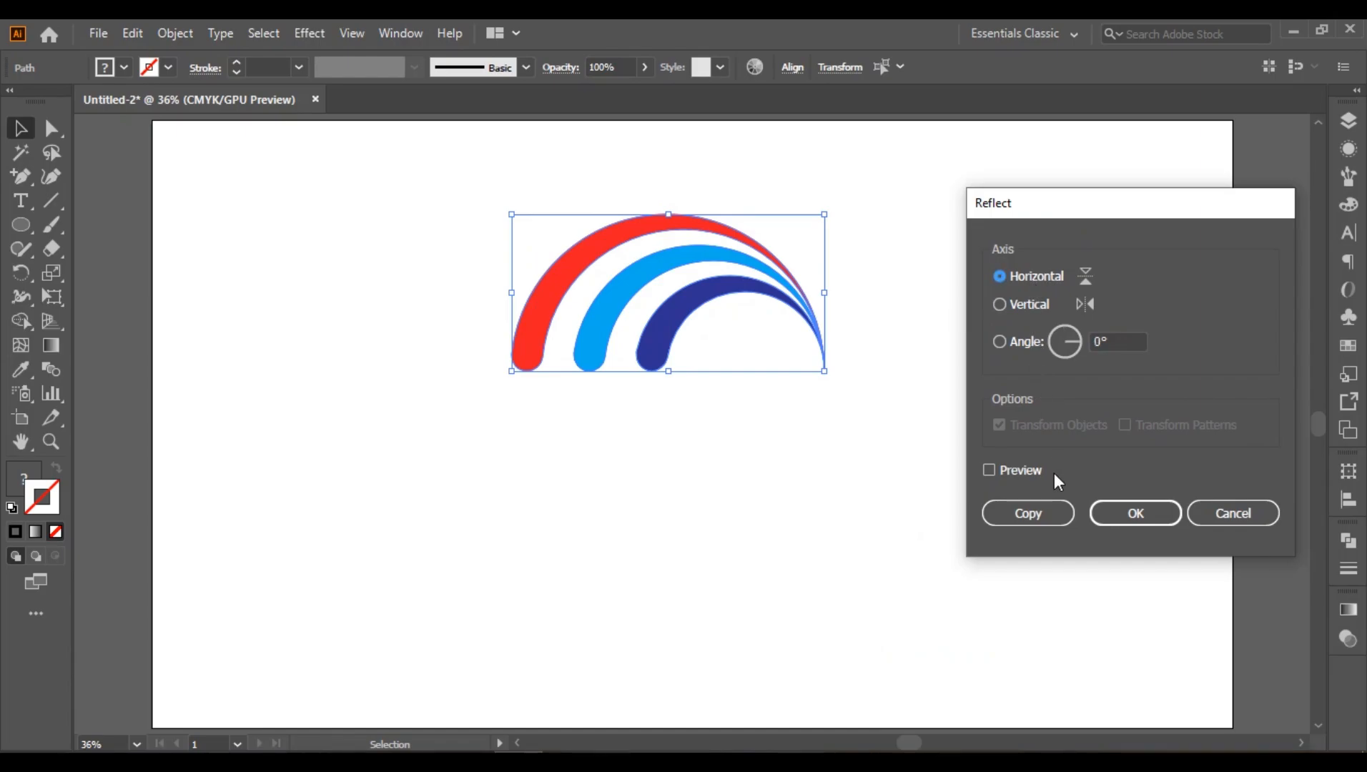
pyautogui.click(1026, 516)
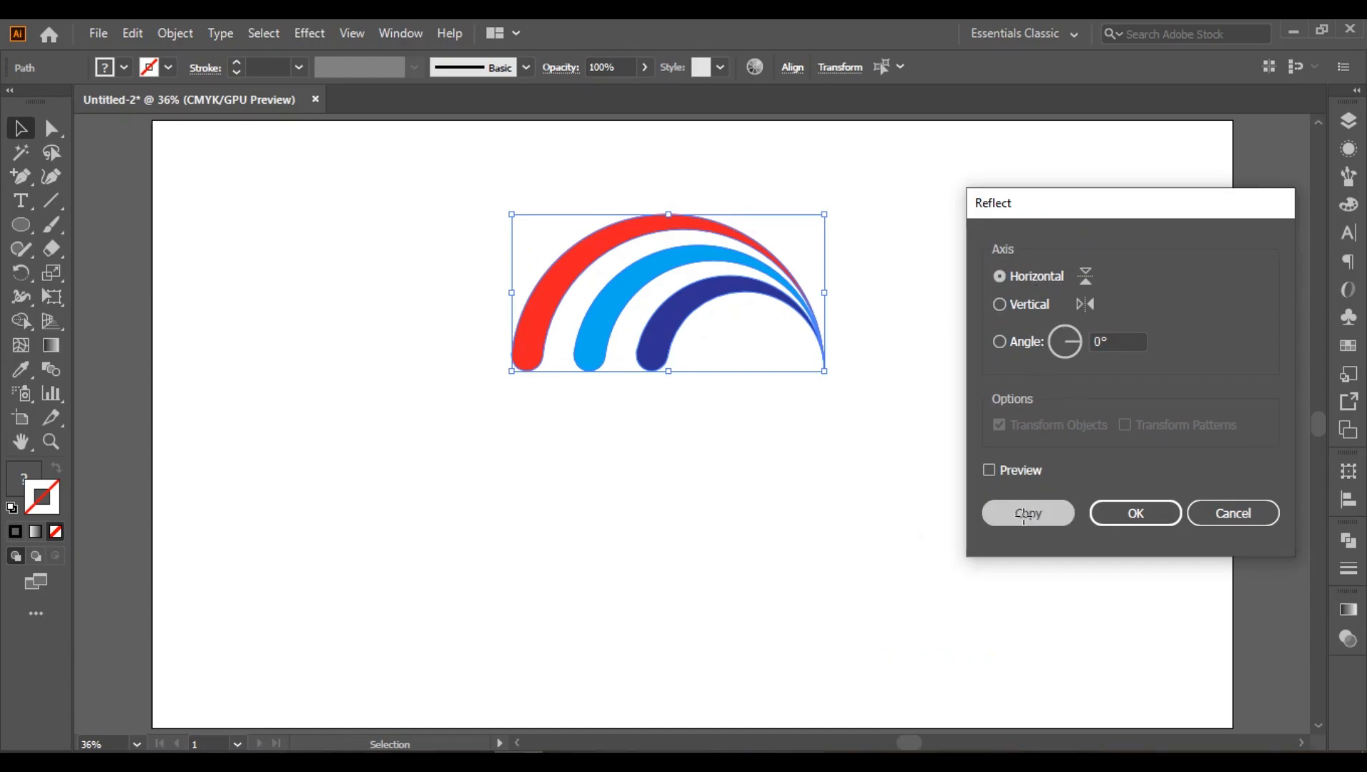
pyautogui.moveTo(689, 286); pyautogui.dragTo(690, 447)
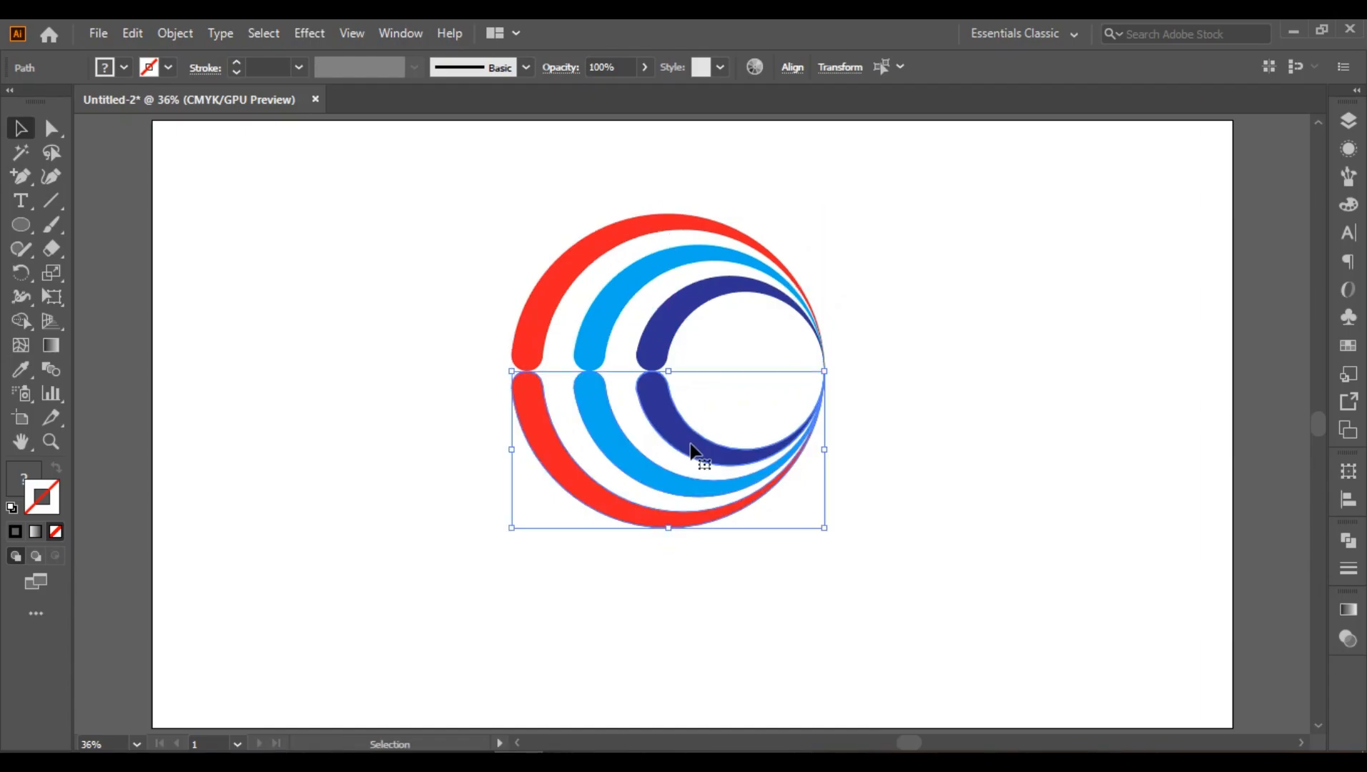
# Step: Reflect the lower set of bands across the vertical axis so it mirrors the upper set diagonally
pyautogui.rightClick(705, 457)
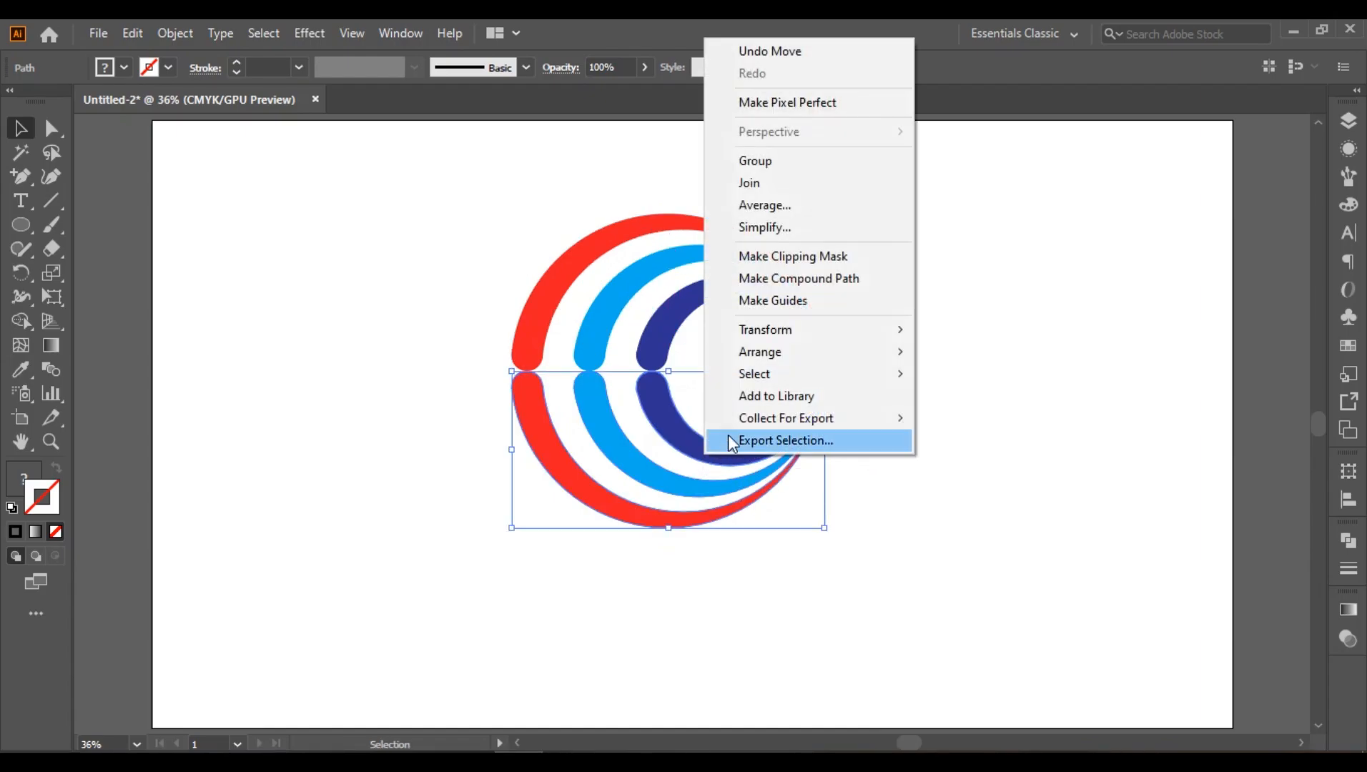
pyautogui.moveTo(783, 329)
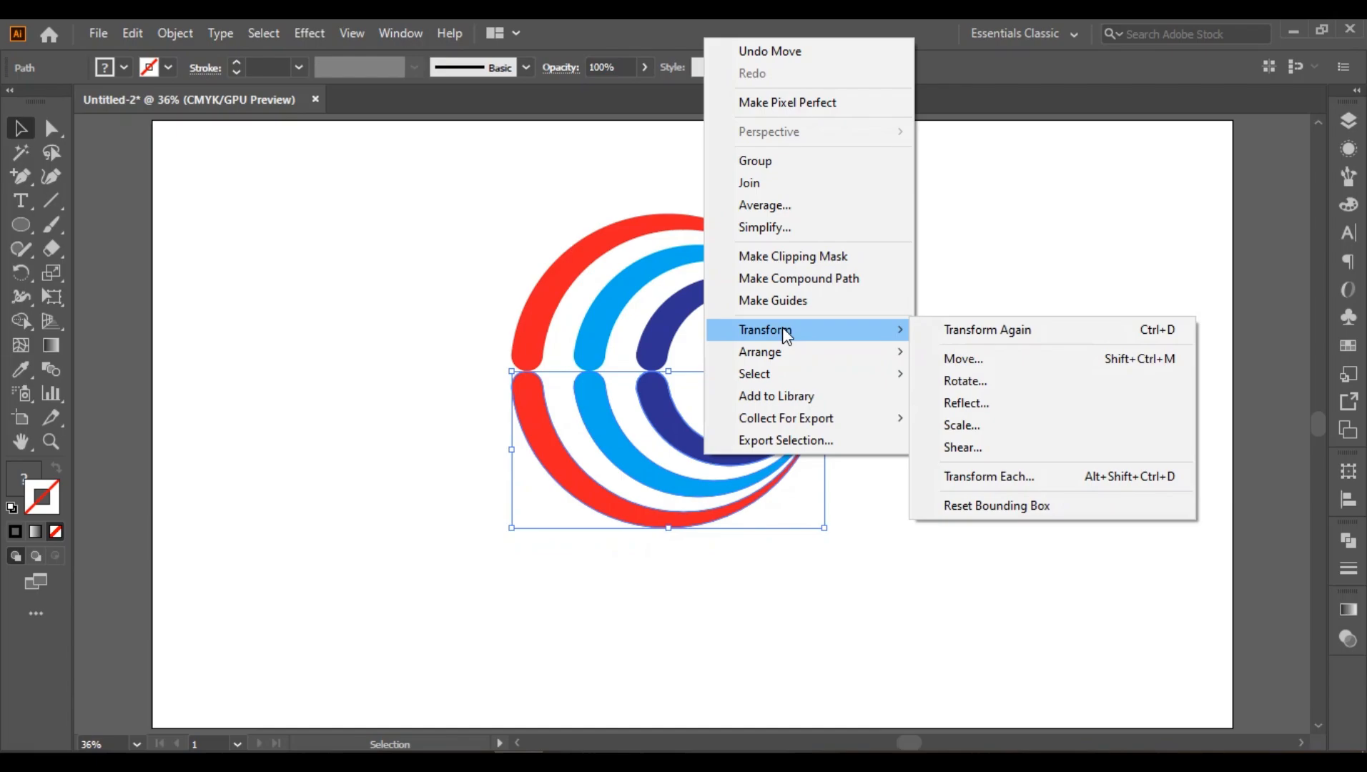
pyautogui.click(953, 407)
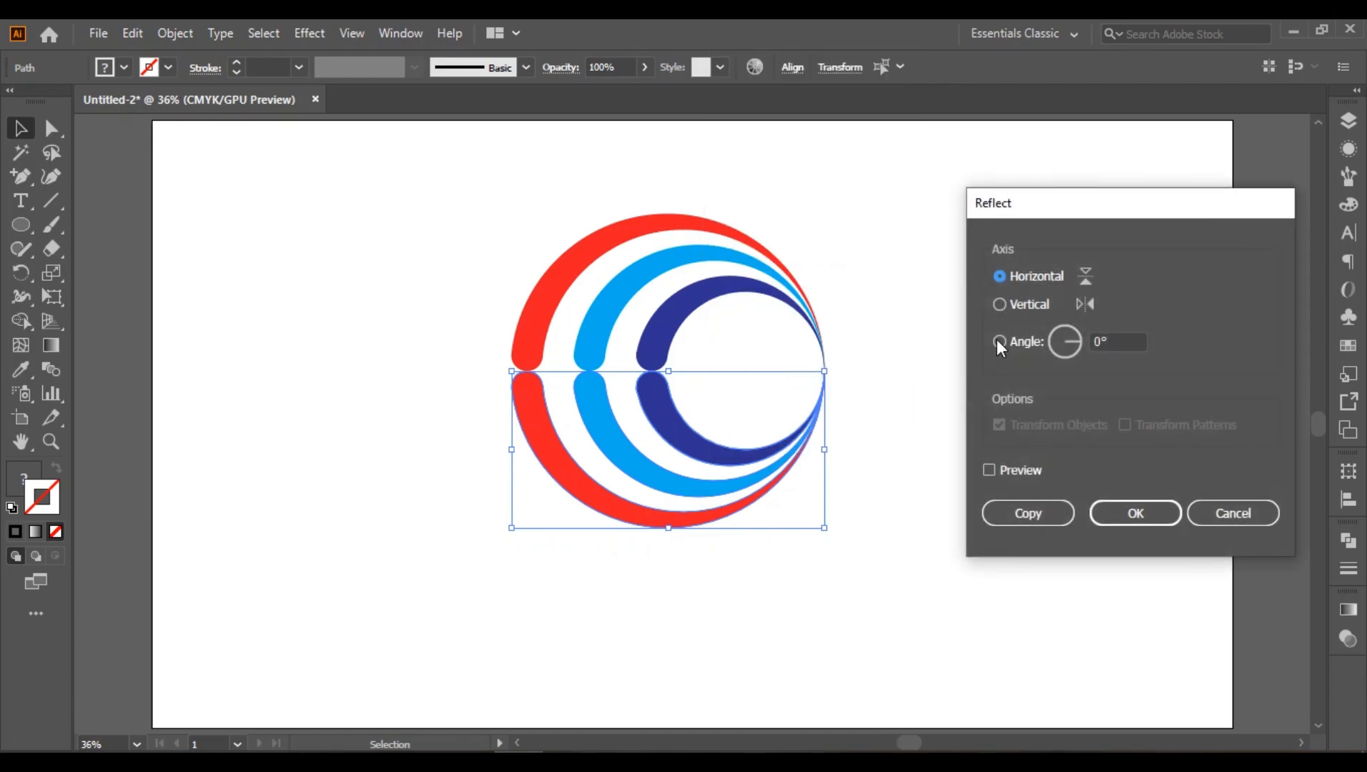
pyautogui.click(1014, 306)
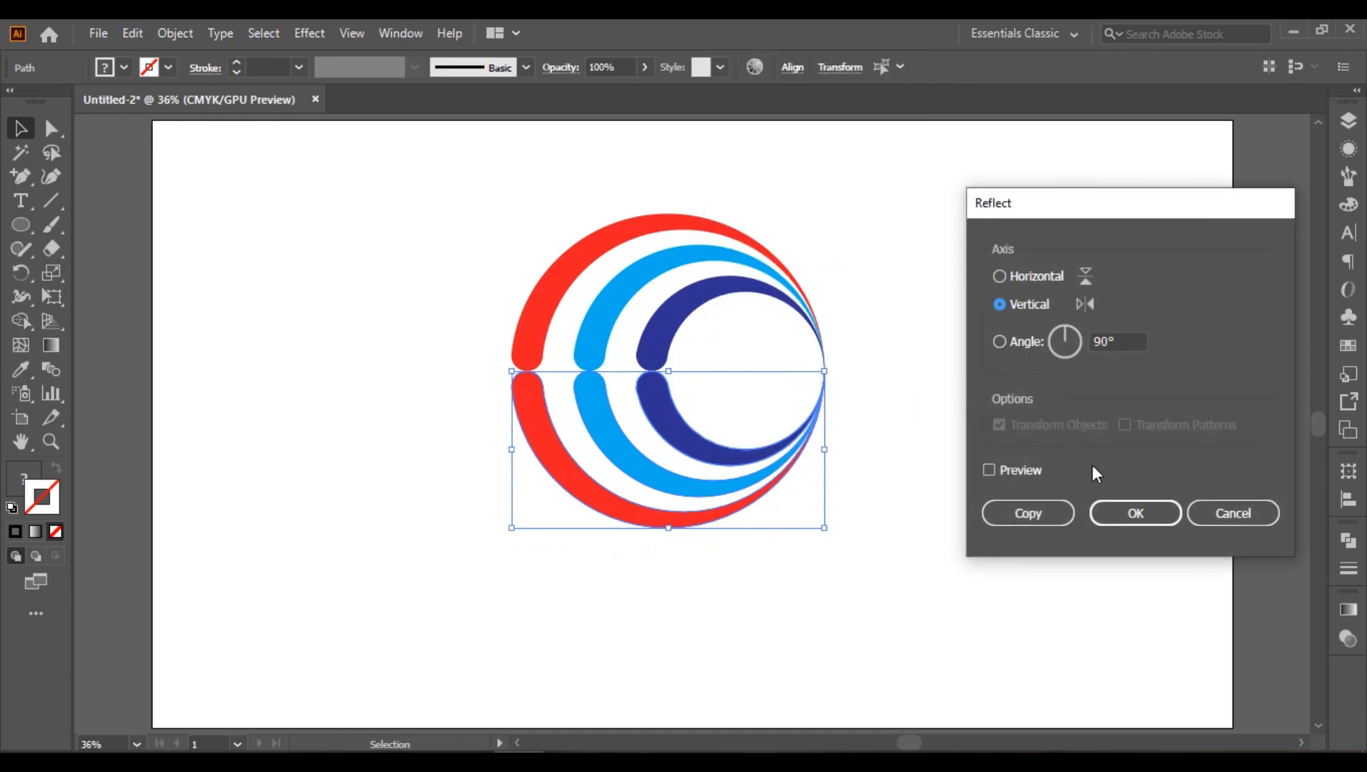
pyautogui.click(1137, 513)
pyautogui.click(1019, 513)
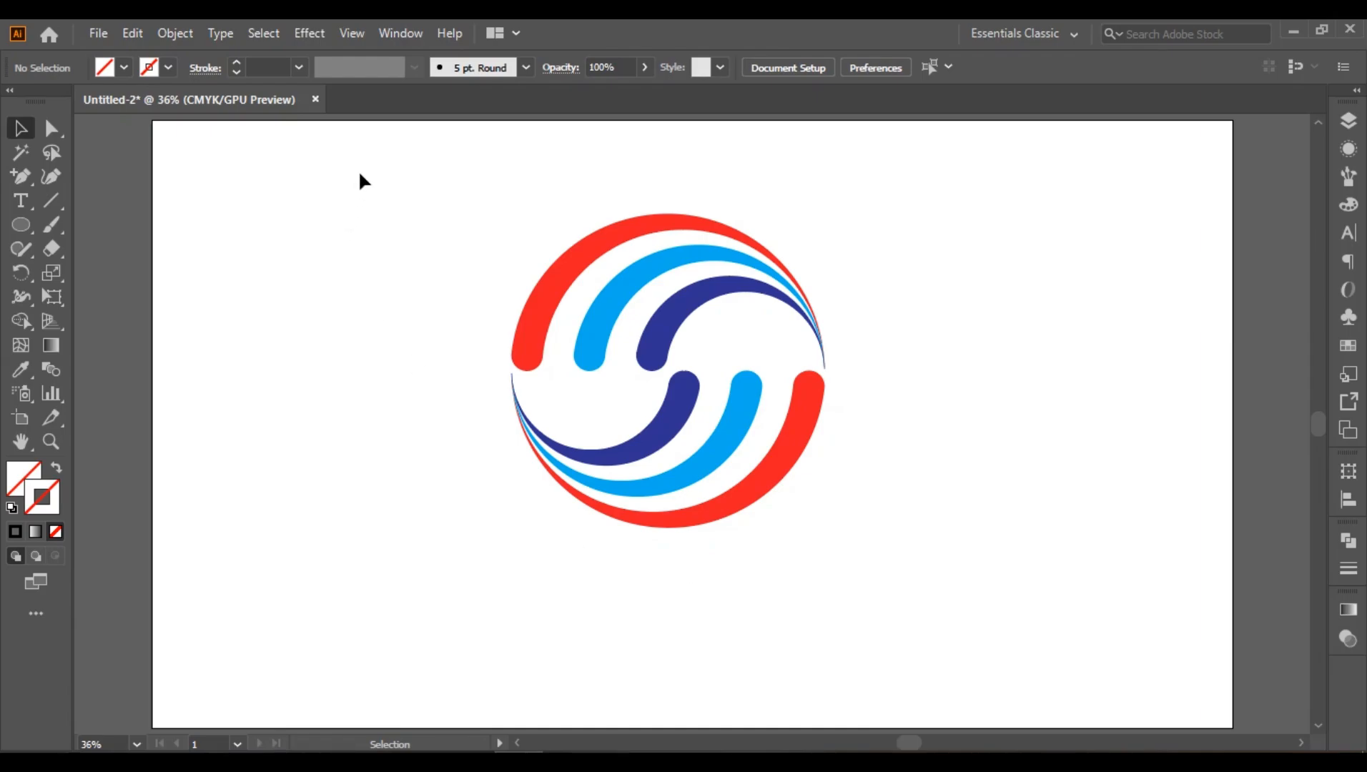
# Step: Scale the whole six-band emblem down slightly and move it up toward the artboard's upper edge
pyautogui.moveTo(430, 195); pyautogui.dragTo(926, 607)
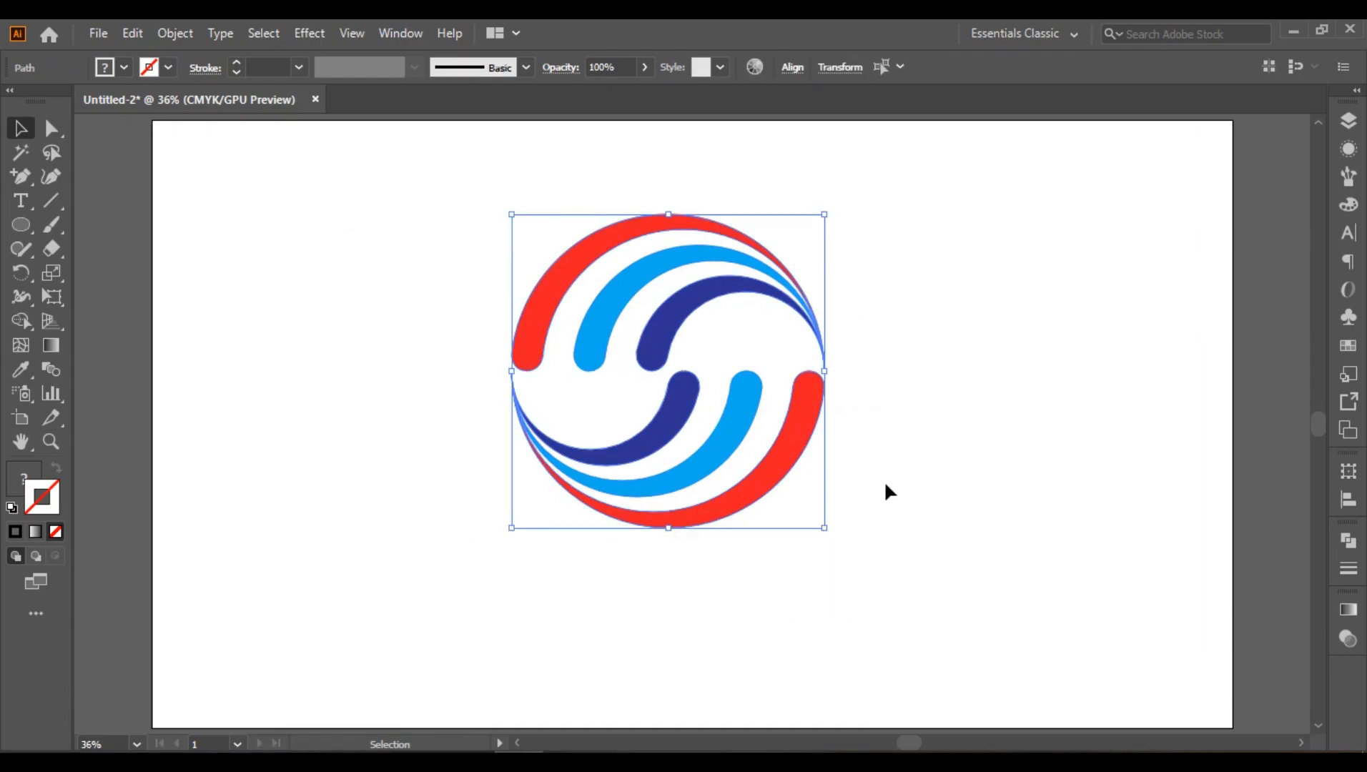
pyautogui.moveTo(827, 212); pyautogui.dragTo(809, 230)
pyautogui.moveTo(684, 314); pyautogui.dragTo(678, 252)
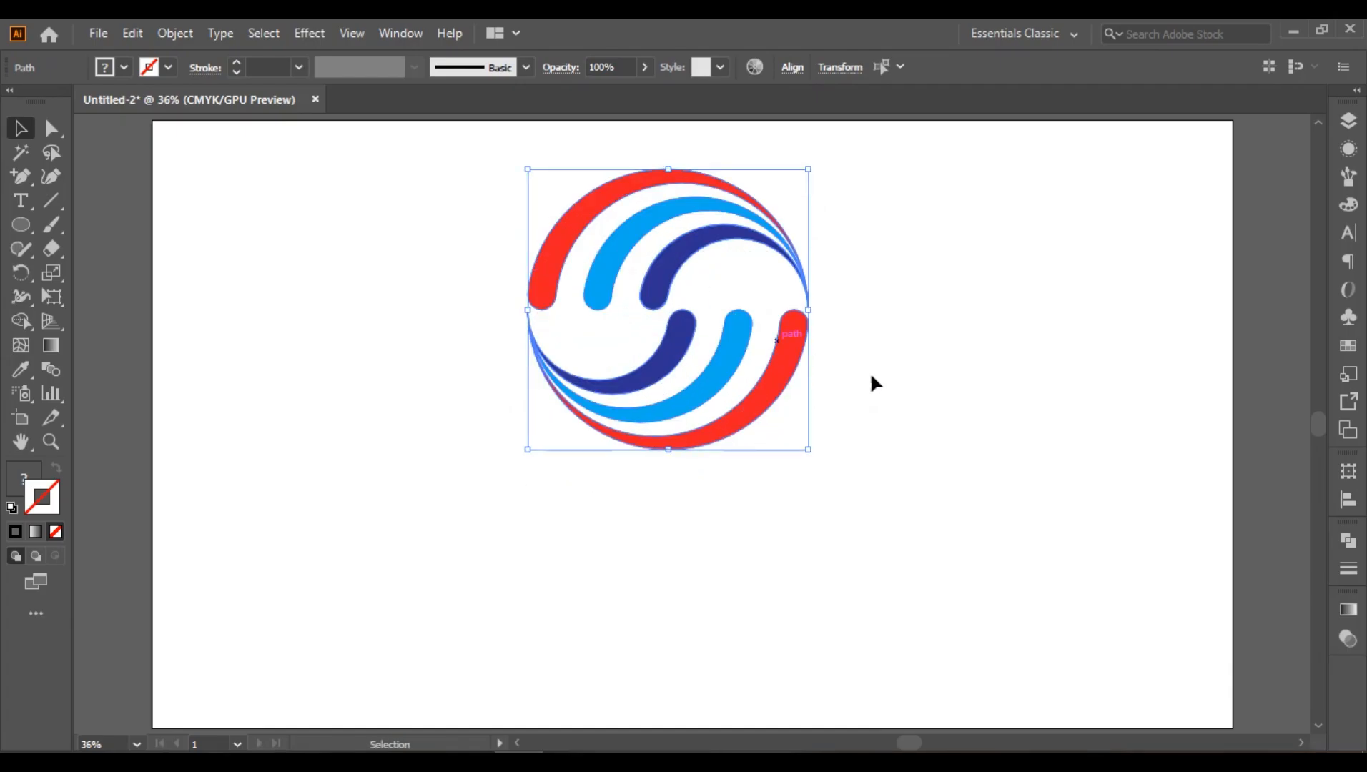
pyautogui.click(724, 494)
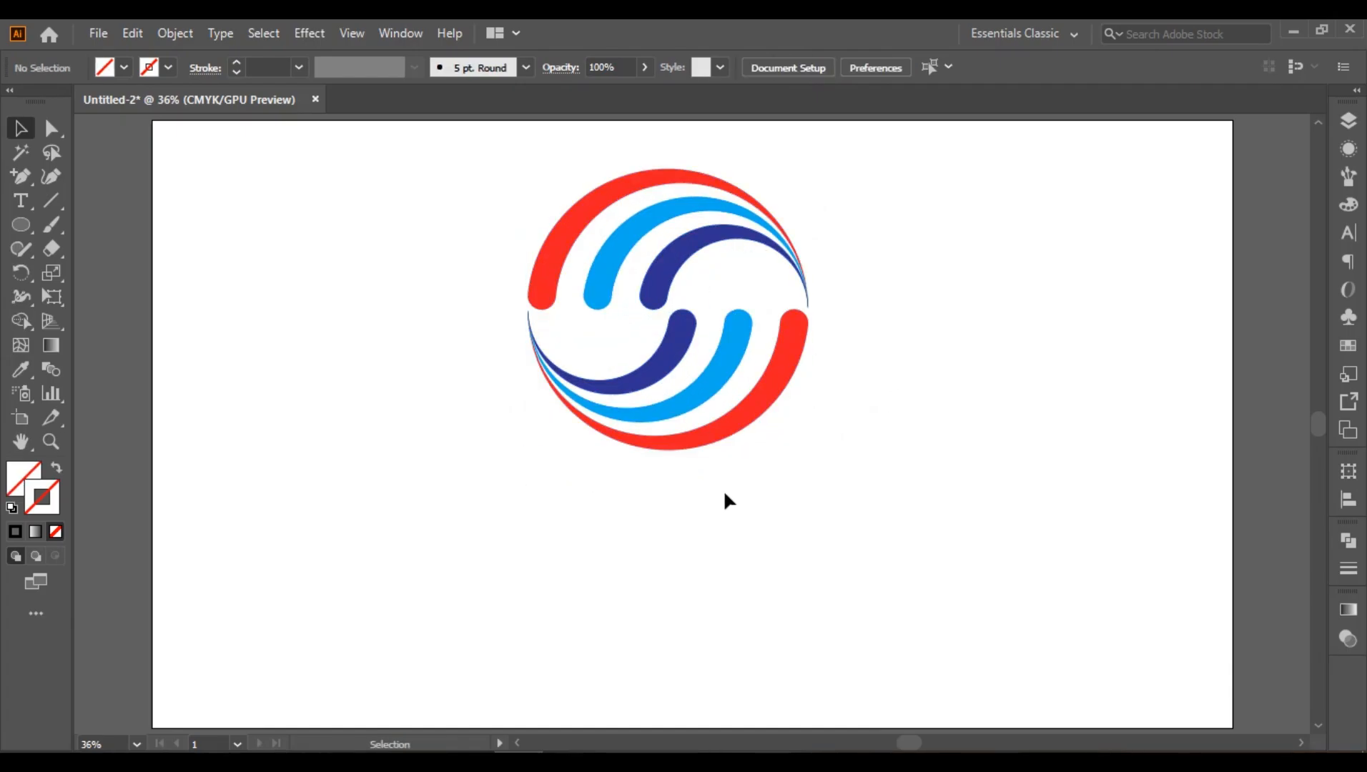
# Step: Draw a wide, flat ellipse just below the round emblem, nearly as wide as it, and fill it with dark grey
pyautogui.click(21, 225)
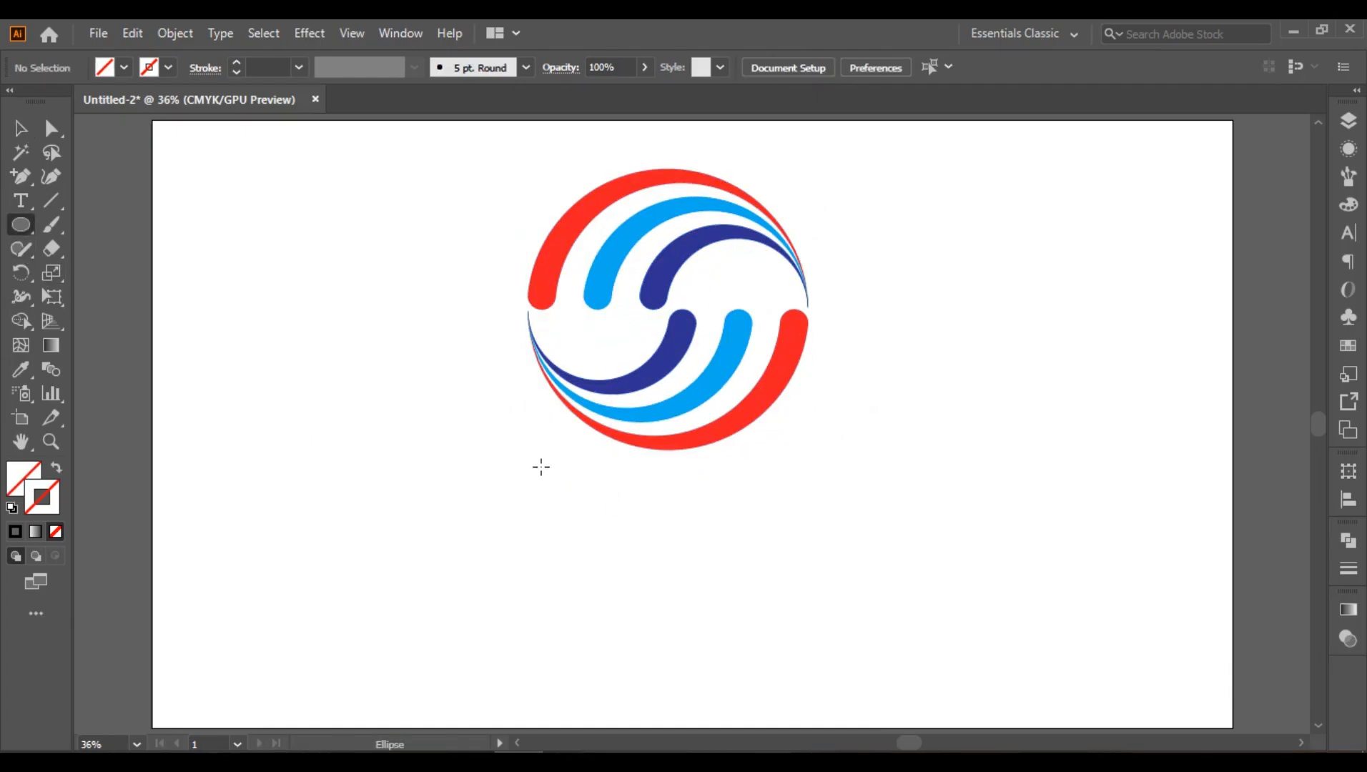
pyautogui.moveTo(541, 467); pyautogui.dragTo(797, 481)
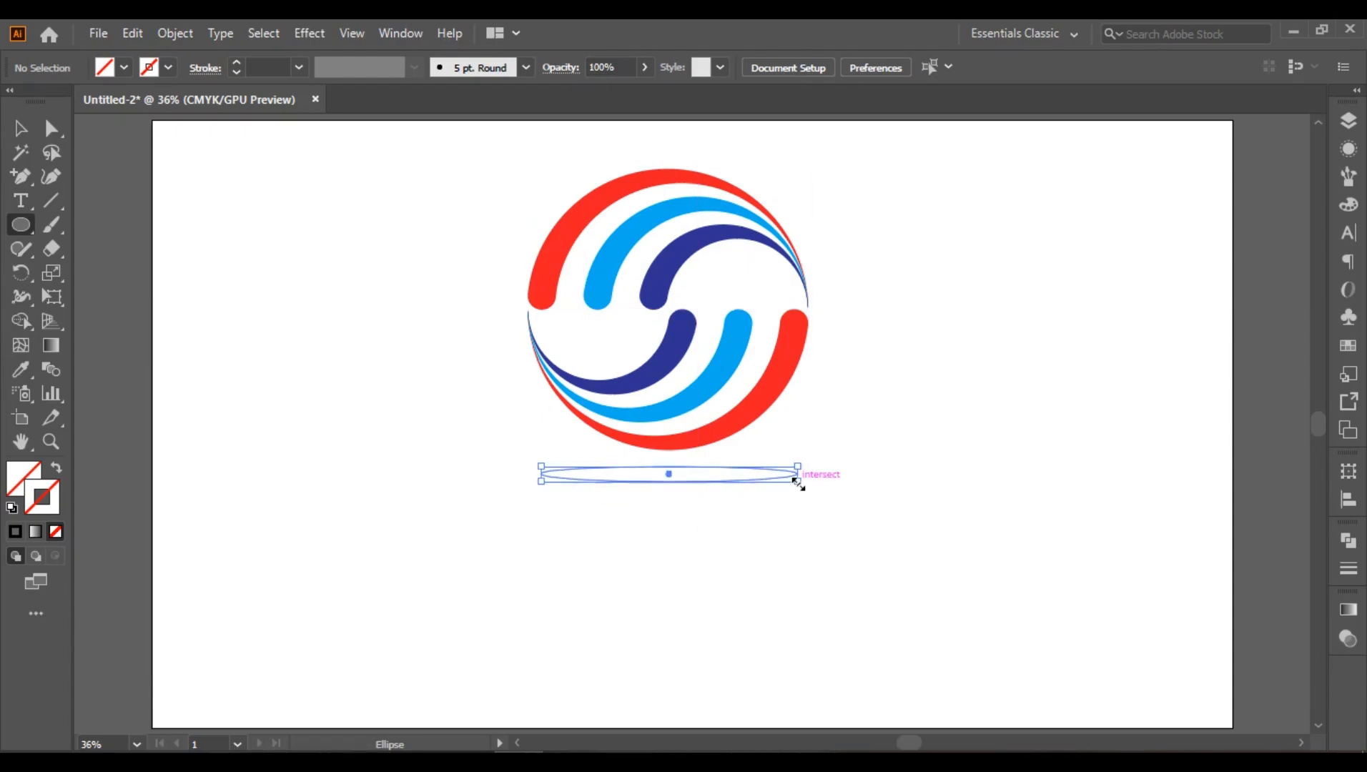
pyautogui.click(1347, 345)
pyautogui.scroll(-3, 1170, 204)
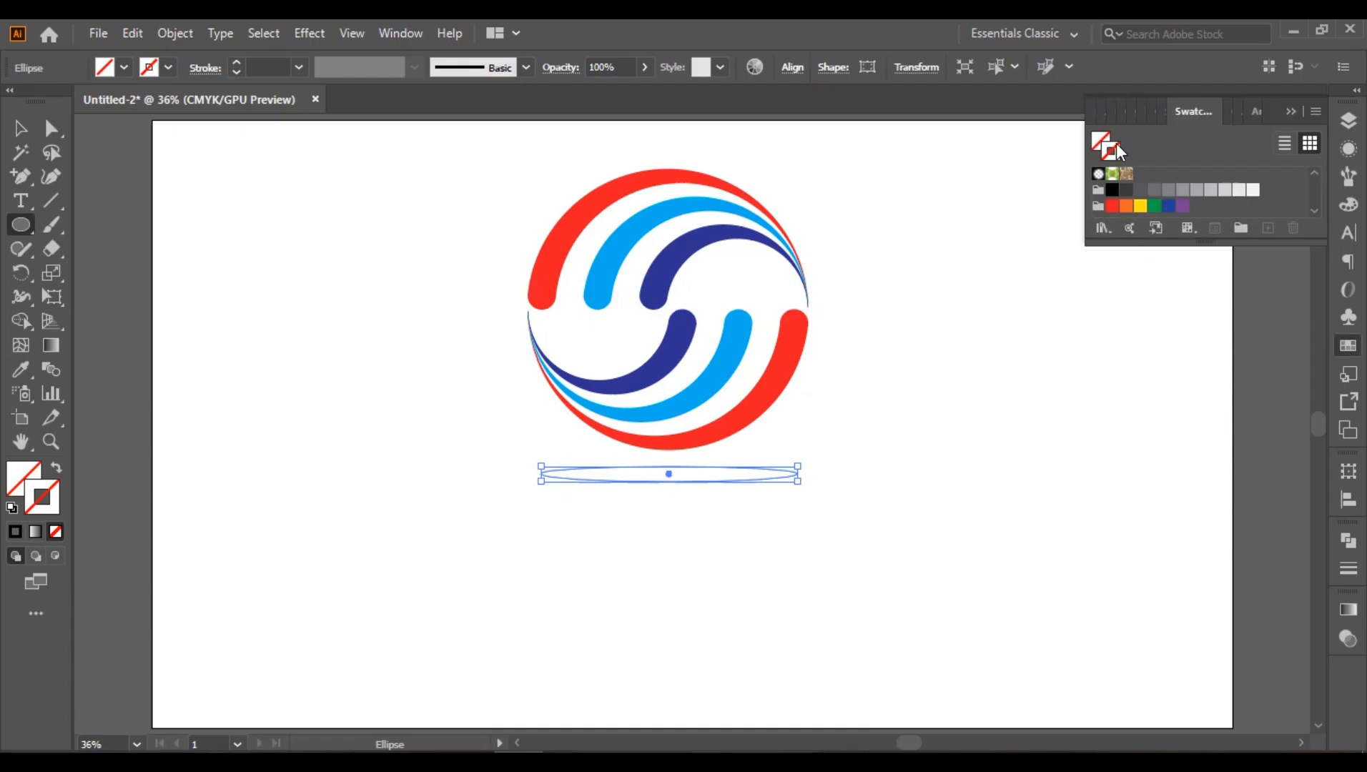
pyautogui.click(1107, 139)
pyautogui.click(1127, 190)
pyautogui.click(1290, 112)
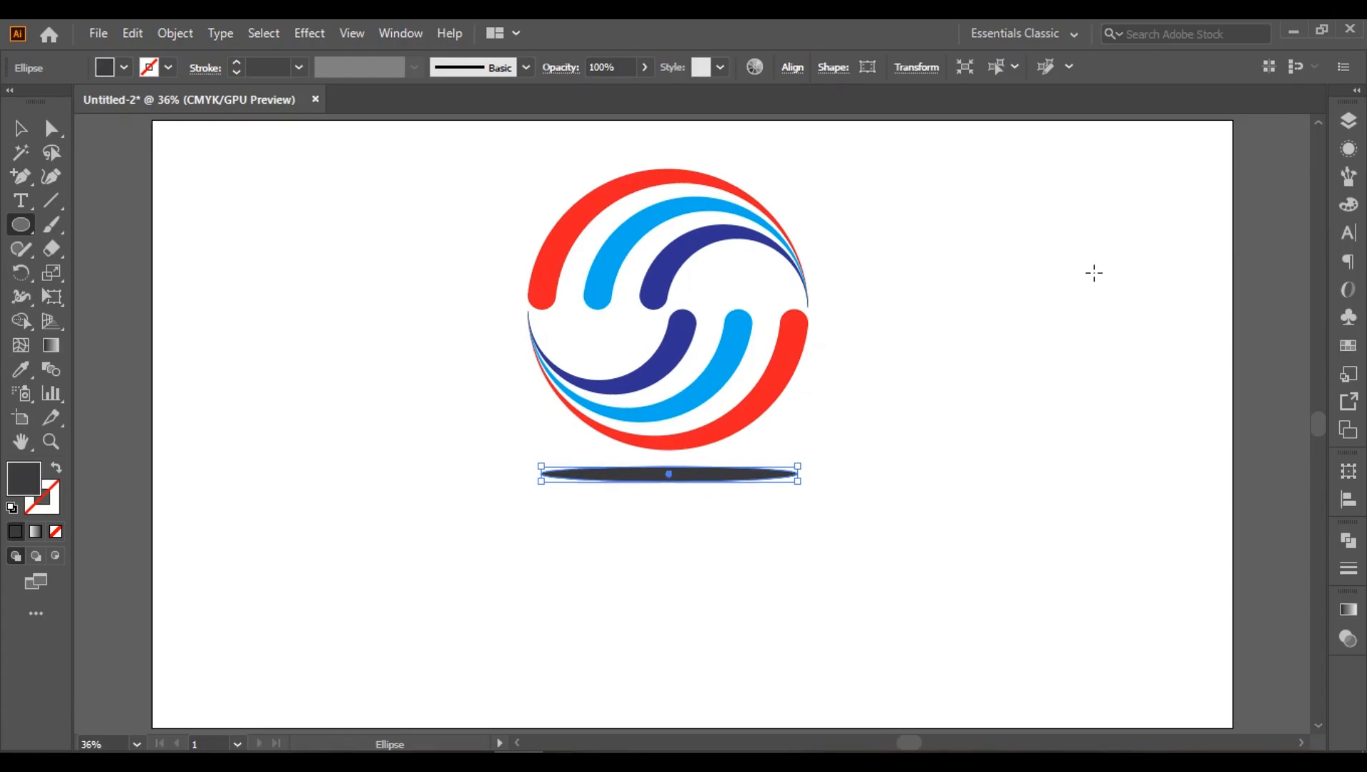
# Step: Apply a Gaussian Blur with a radius of about 73 pixels to the dark grey ellipse, then deselect it
pyautogui.click(311, 34)
pyautogui.moveTo(468, 369)
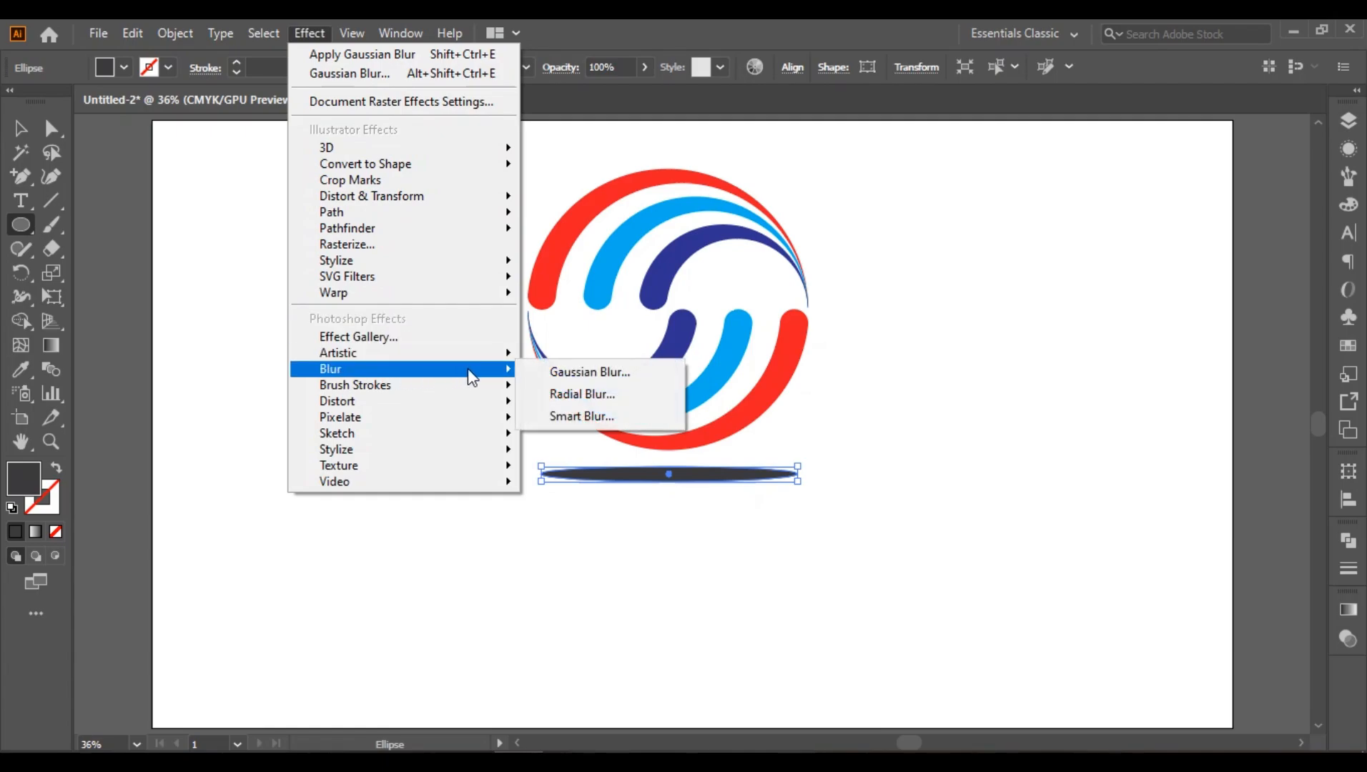
pyautogui.click(572, 374)
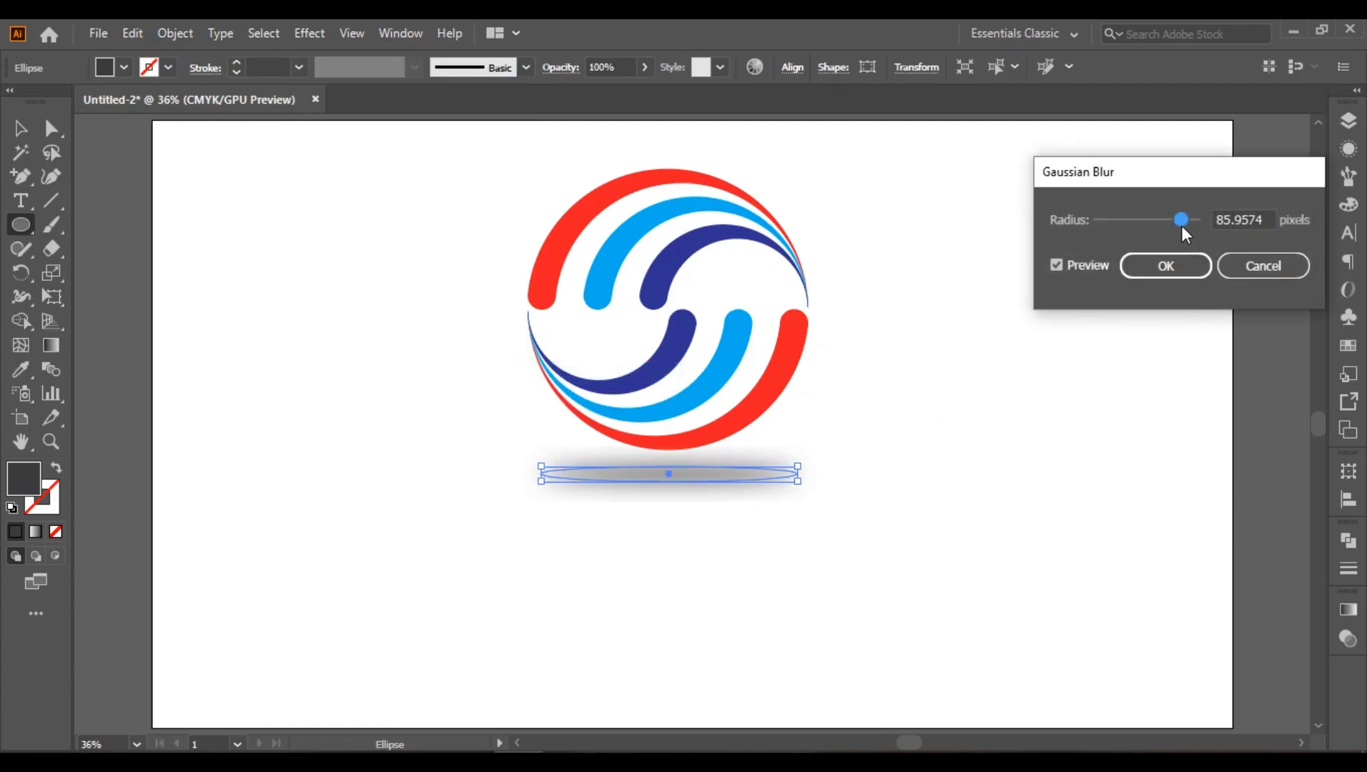
pyautogui.moveTo(1181, 220)
pyautogui.mouseDown()
pyautogui.moveTo(1165, 220)
pyautogui.moveTo(1176, 224)
pyautogui.mouseUp()
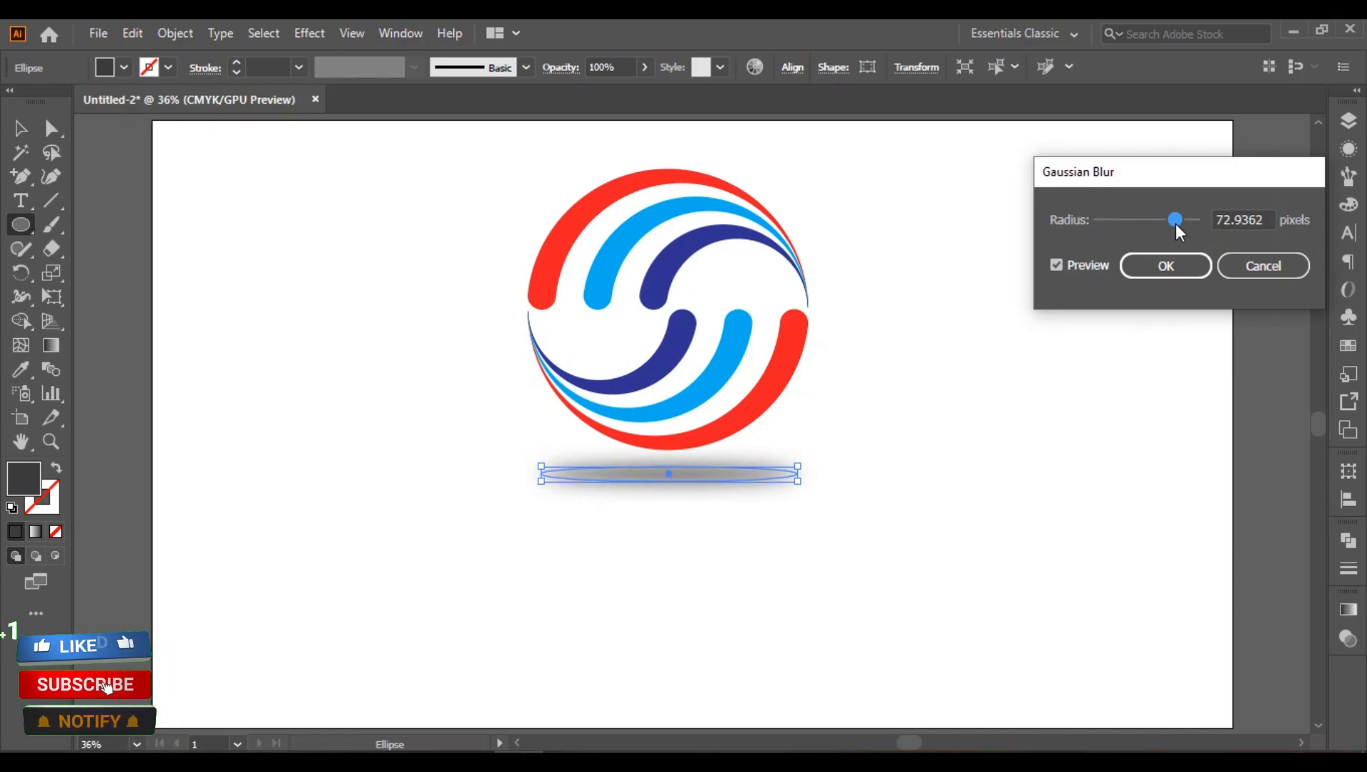
pyautogui.click(1159, 277)
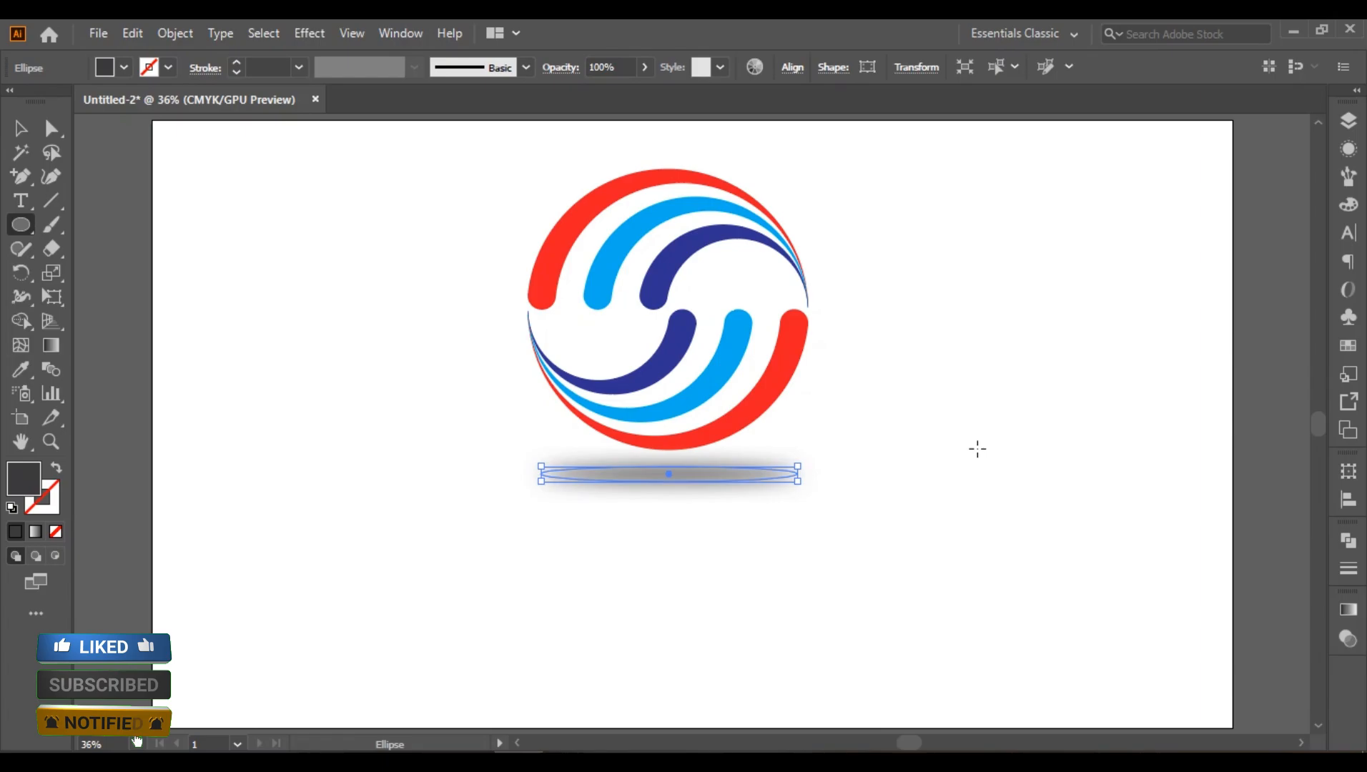
pyautogui.click(20, 129)
pyautogui.click(305, 418)
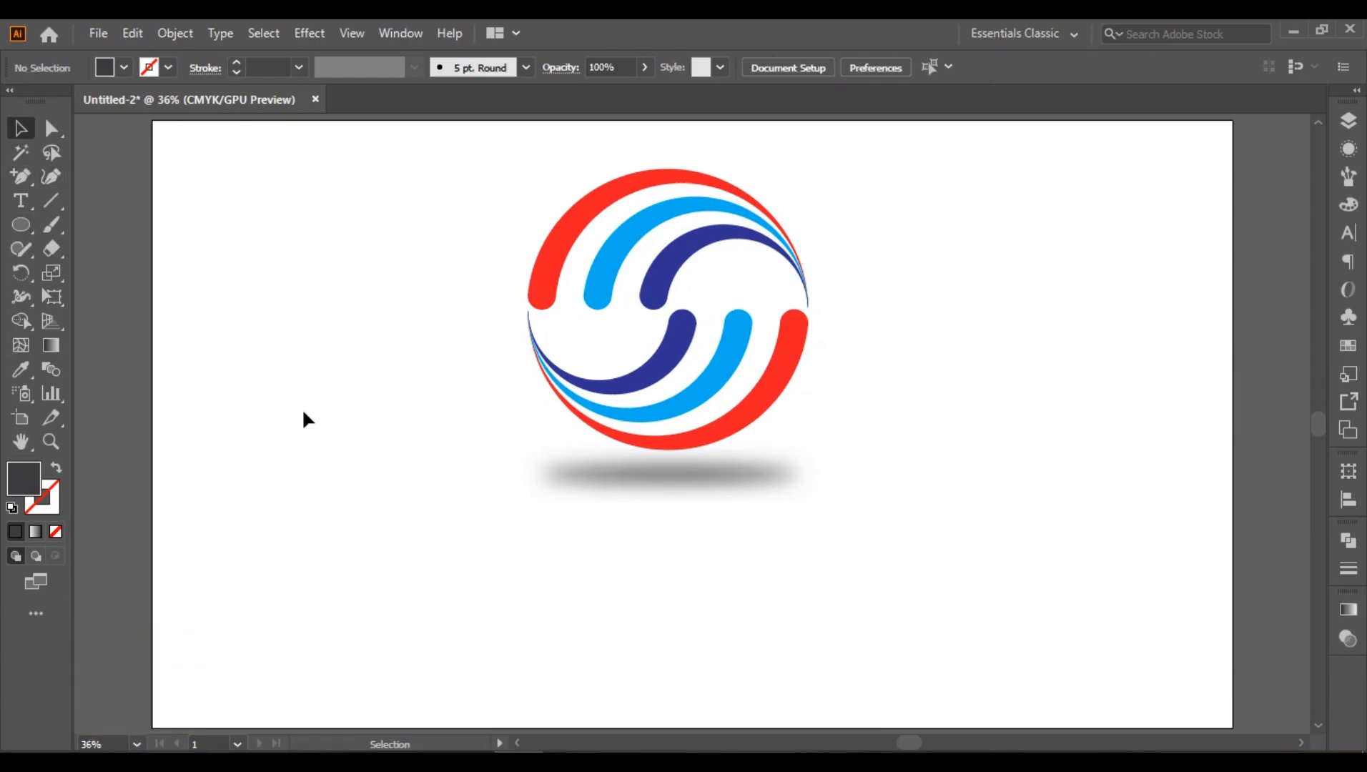
# Step: Send the blurred shadow ellipse behind all the other artwork
pyautogui.rightClick(653, 470)
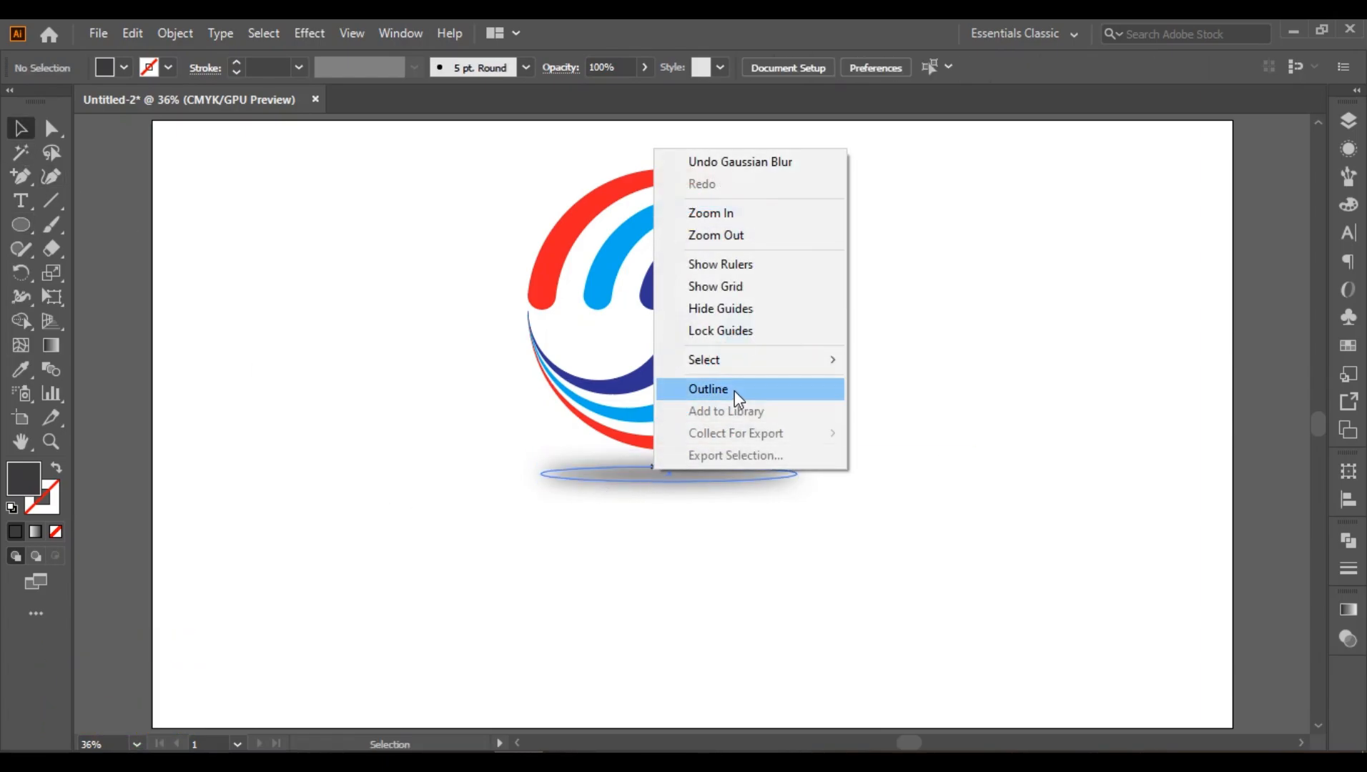
pyautogui.click(618, 475)
pyautogui.rightClick(619, 477)
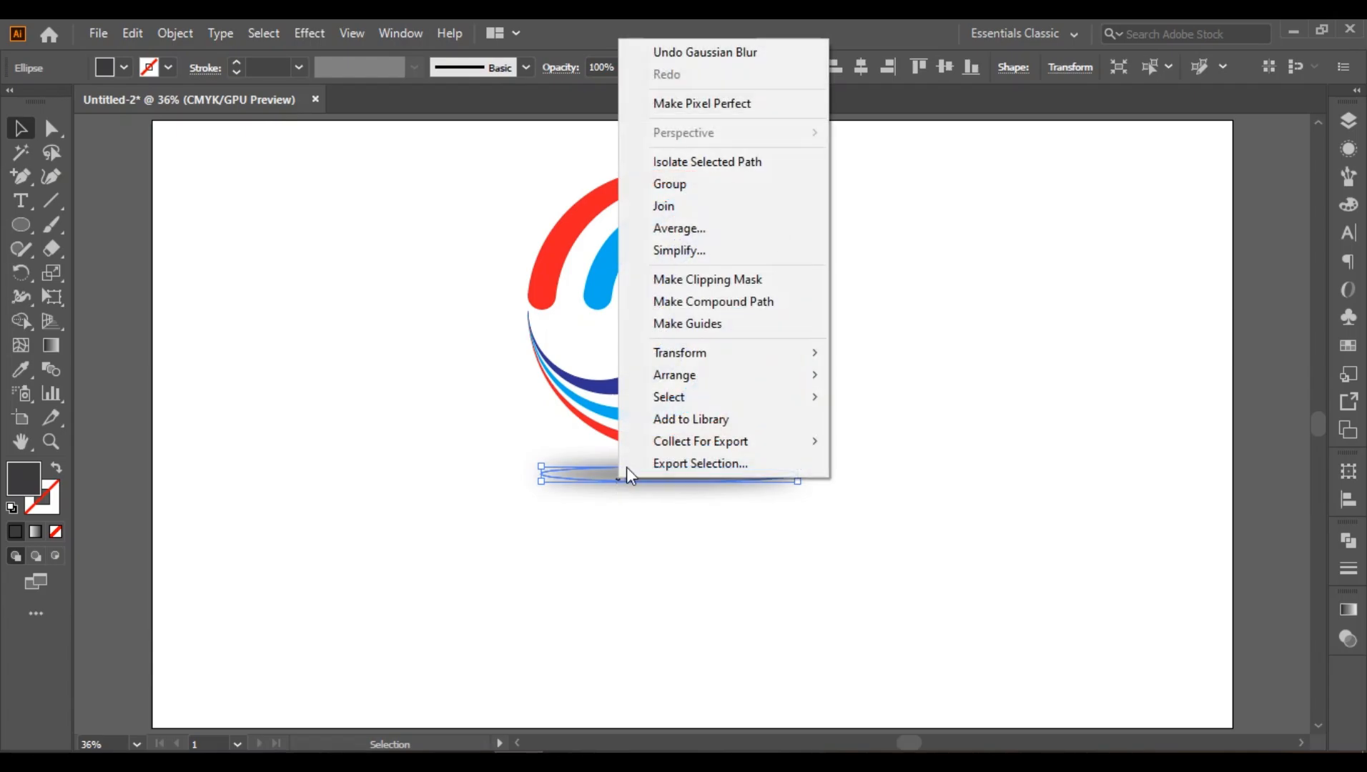
pyautogui.moveTo(693, 382)
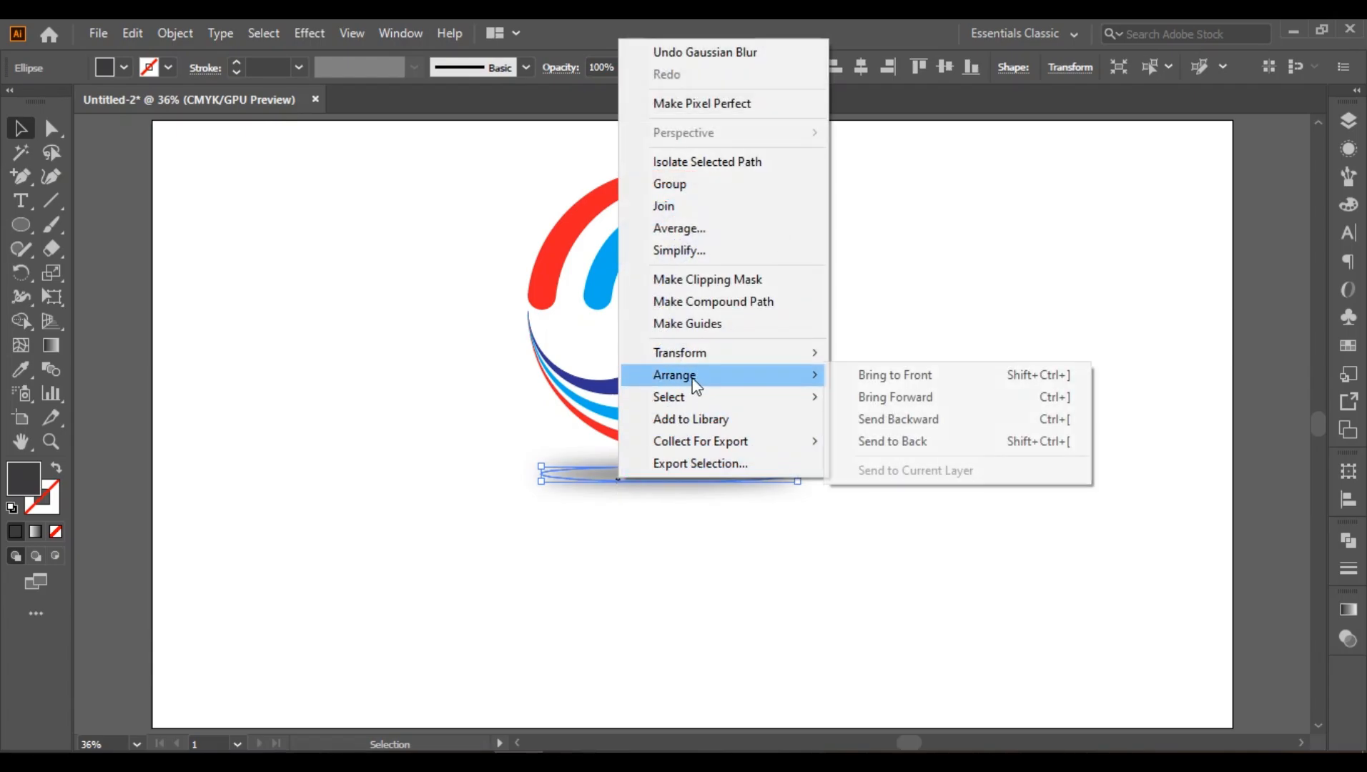
pyautogui.click(893, 441)
pyautogui.click(833, 536)
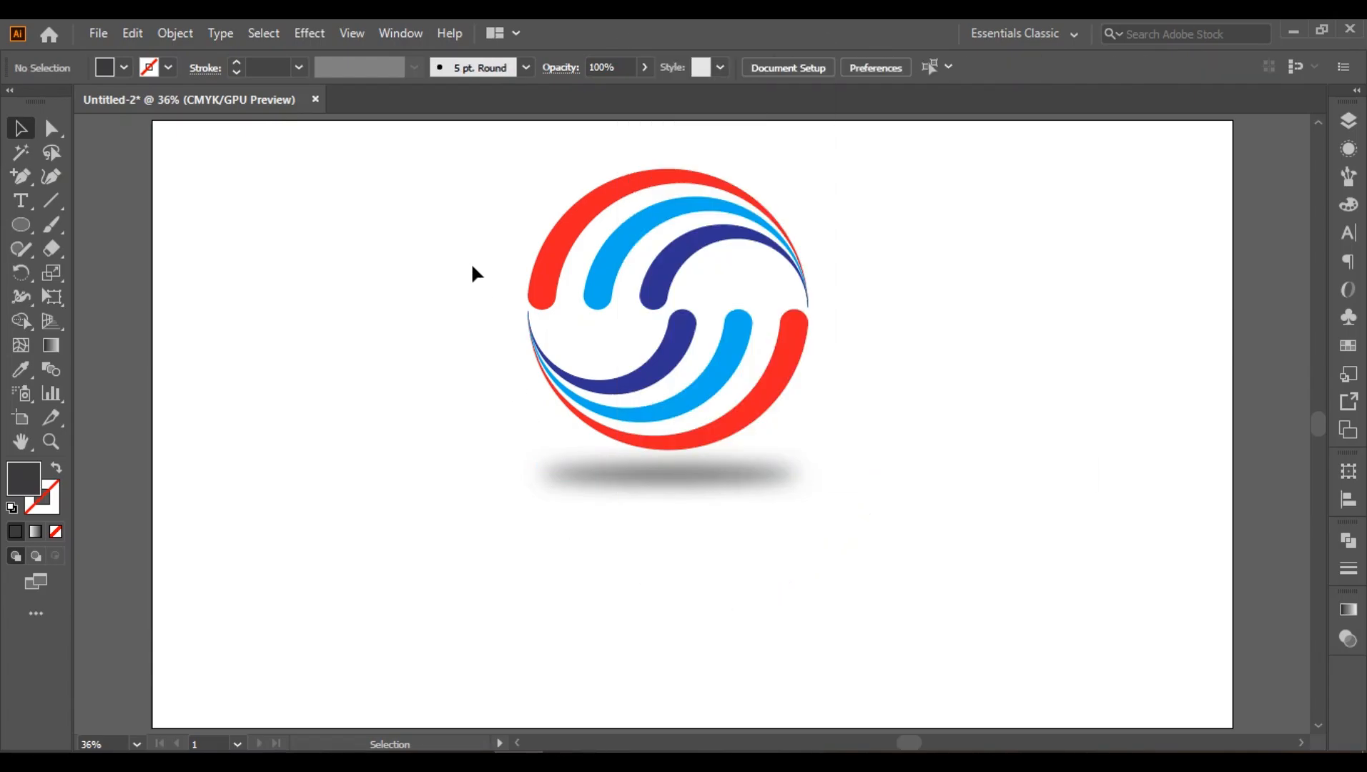
# Step: Select the whole emblem with its shadow and move it down toward the centre of the artboard
pyautogui.moveTo(418, 165); pyautogui.dragTo(876, 540)
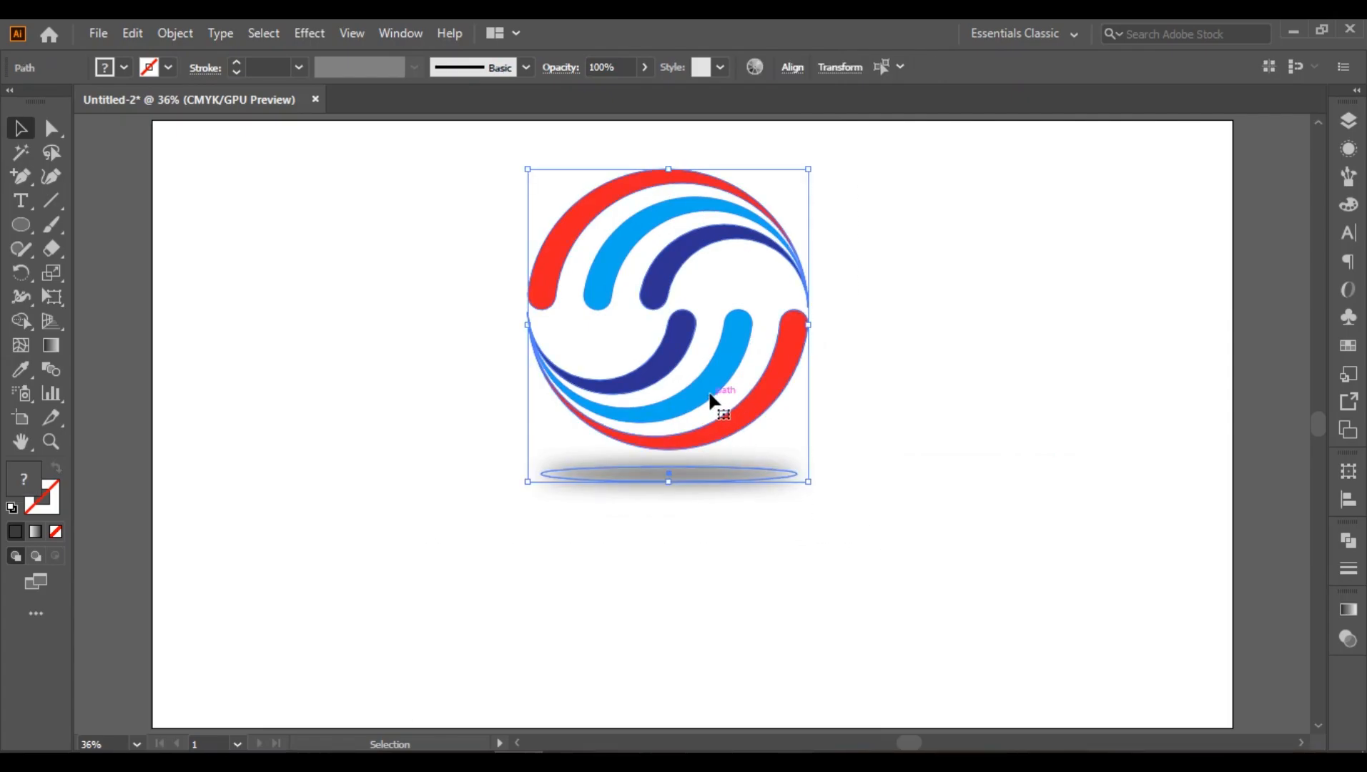
pyautogui.moveTo(711, 397); pyautogui.dragTo(712, 461)
pyautogui.click(939, 431)
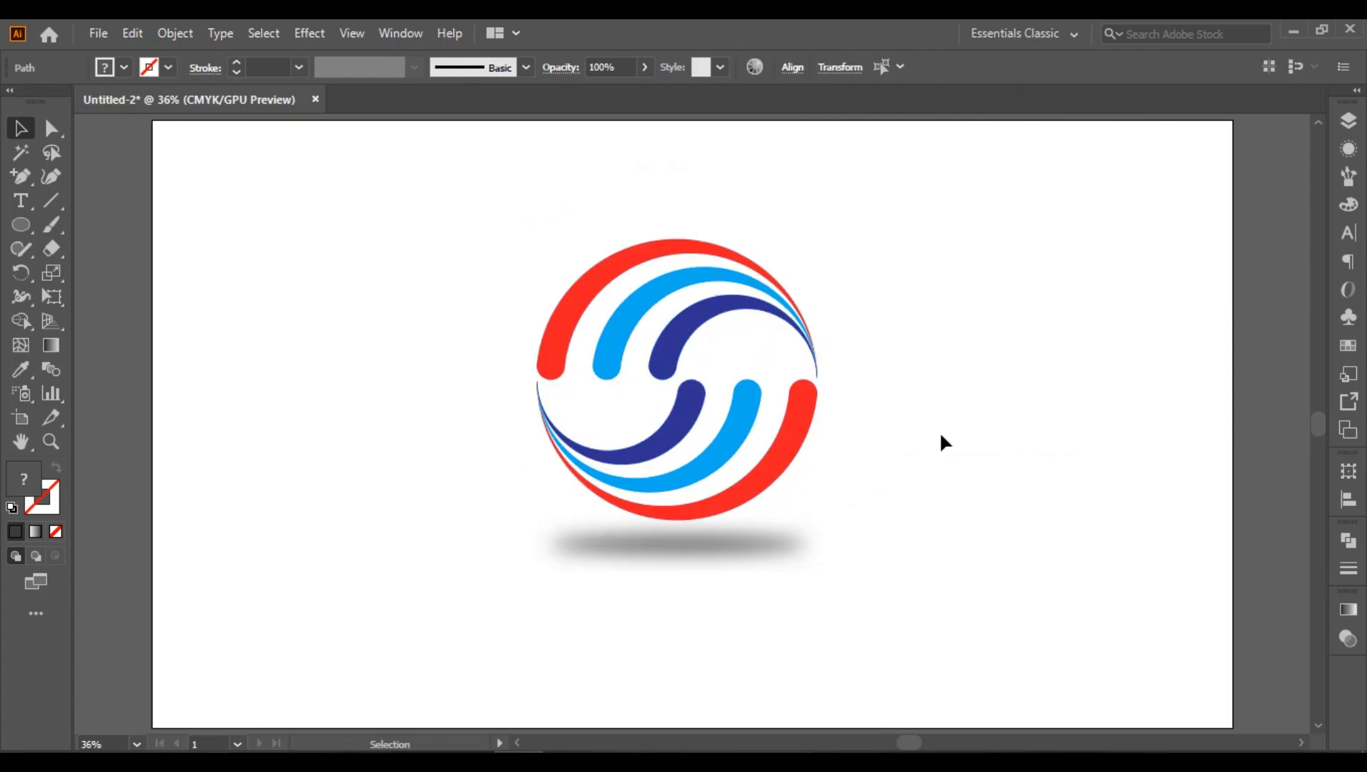